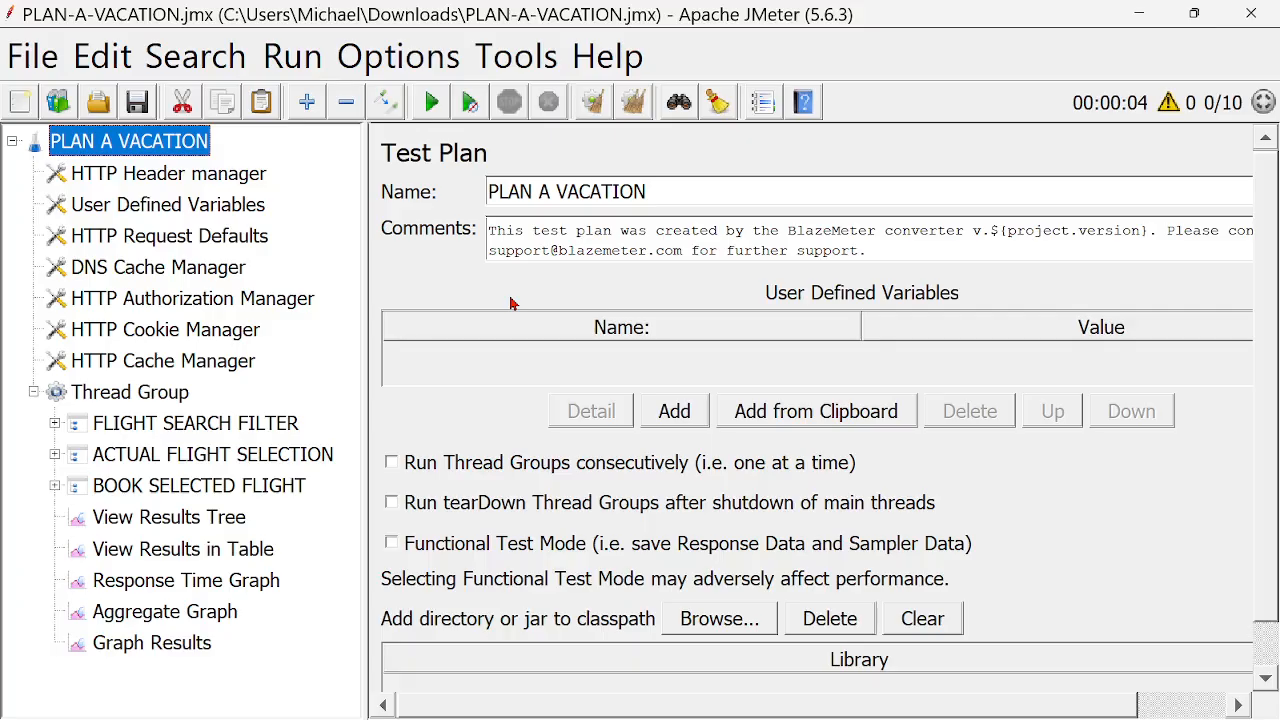
- Examine the FLIGHT SEARCH FILTER, ACTUAL FLIGHT SELECTION and BOOK SELECTED FLIGHT transaction controllers and the requests nested under them
left_click(195, 425)
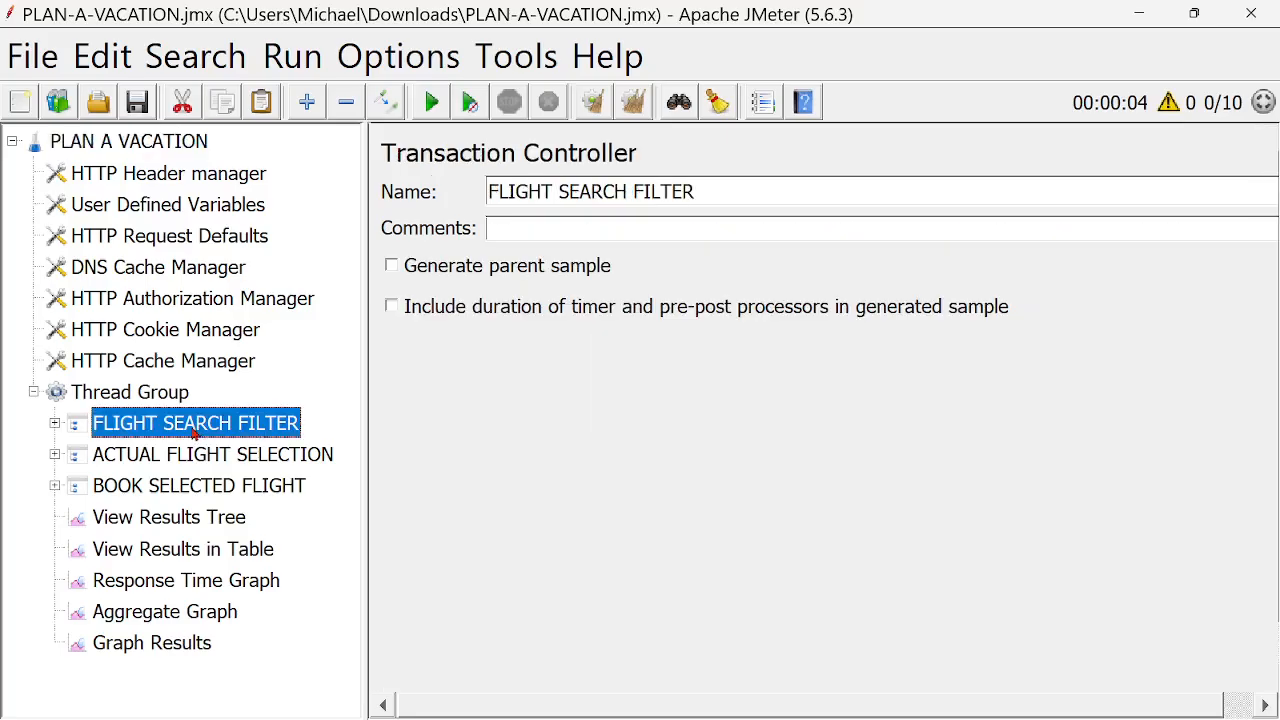
left_click(55, 424)
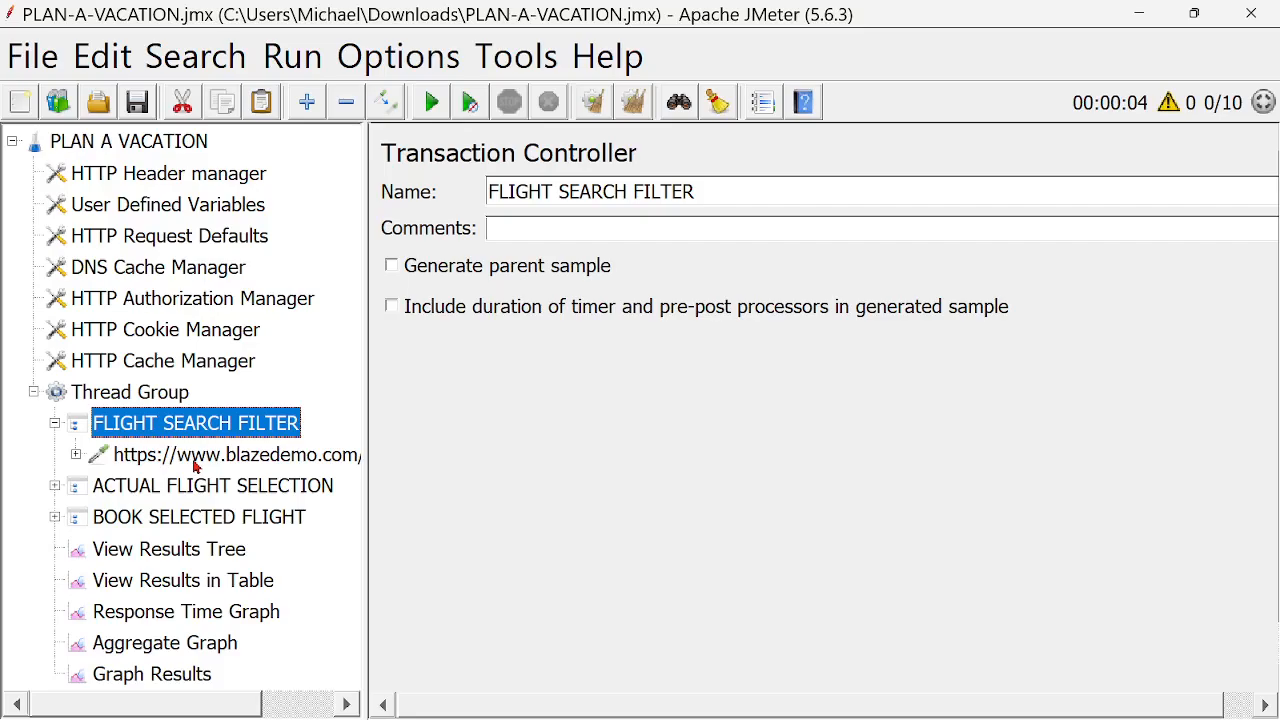
left_click(55, 487)
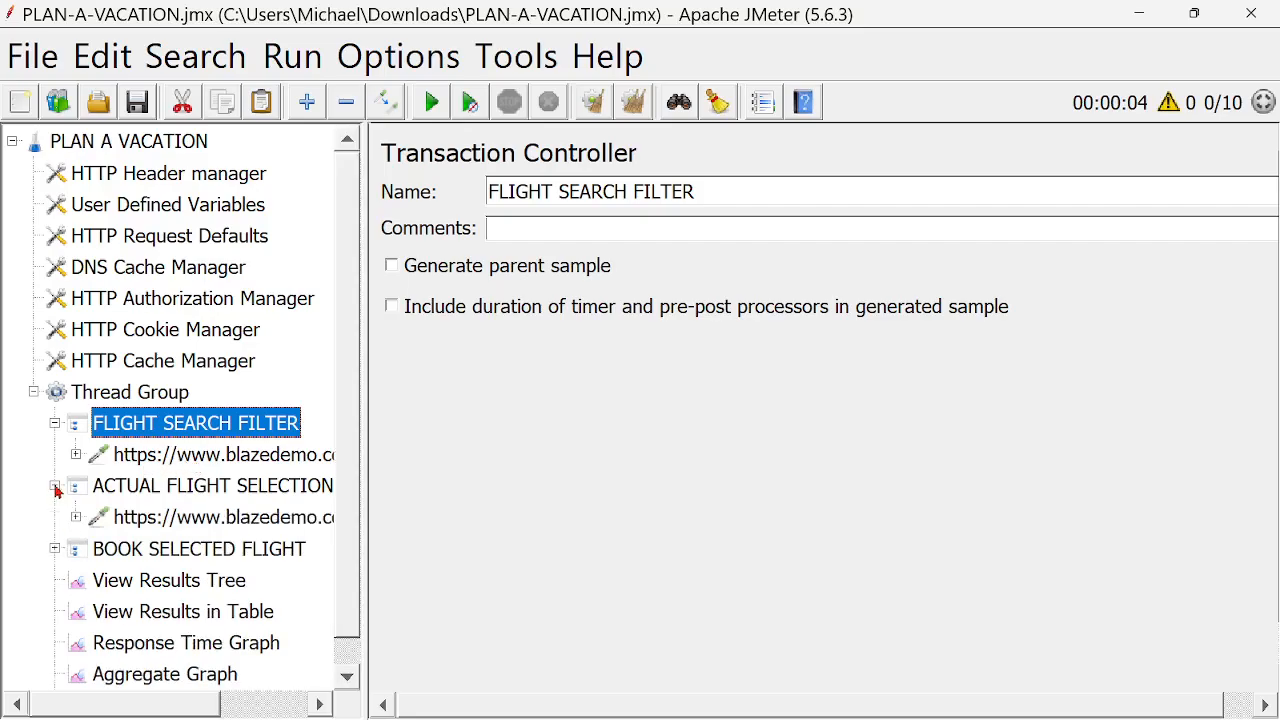
left_click(155, 496)
left_click(55, 549)
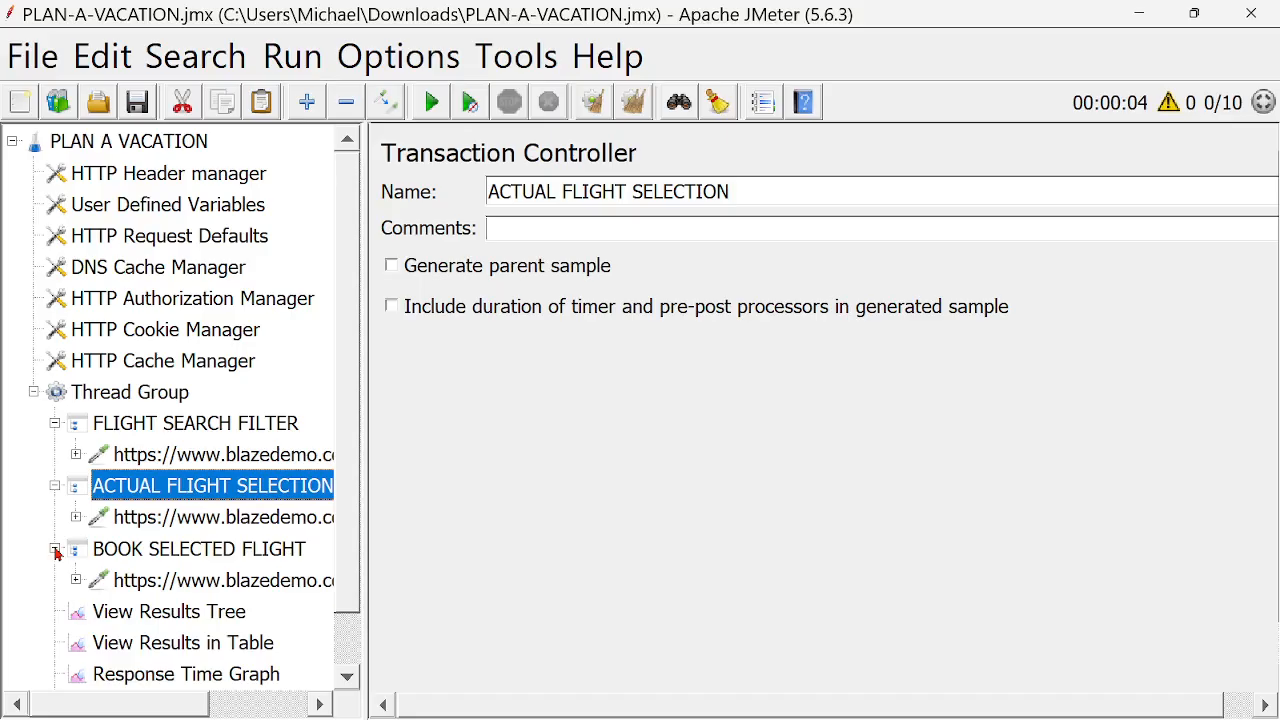
left_click(226, 428)
left_click(55, 426)
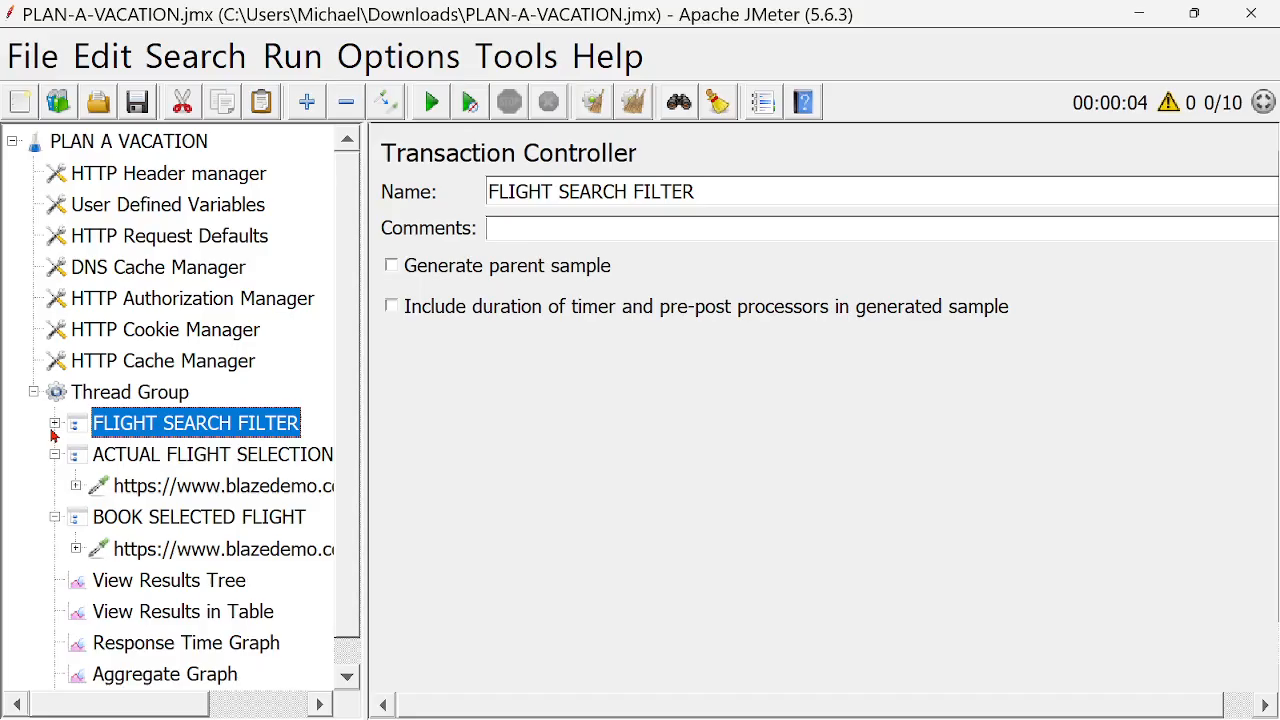
left_click(160, 462)
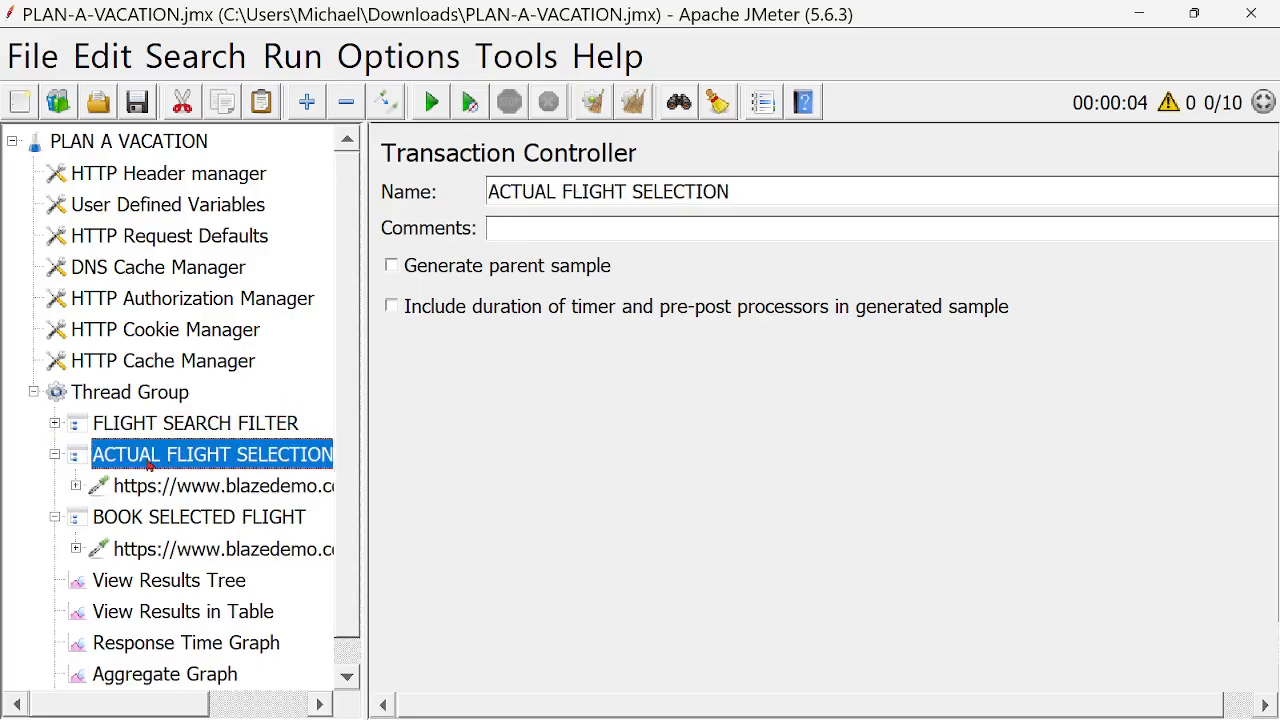
left_click(55, 455)
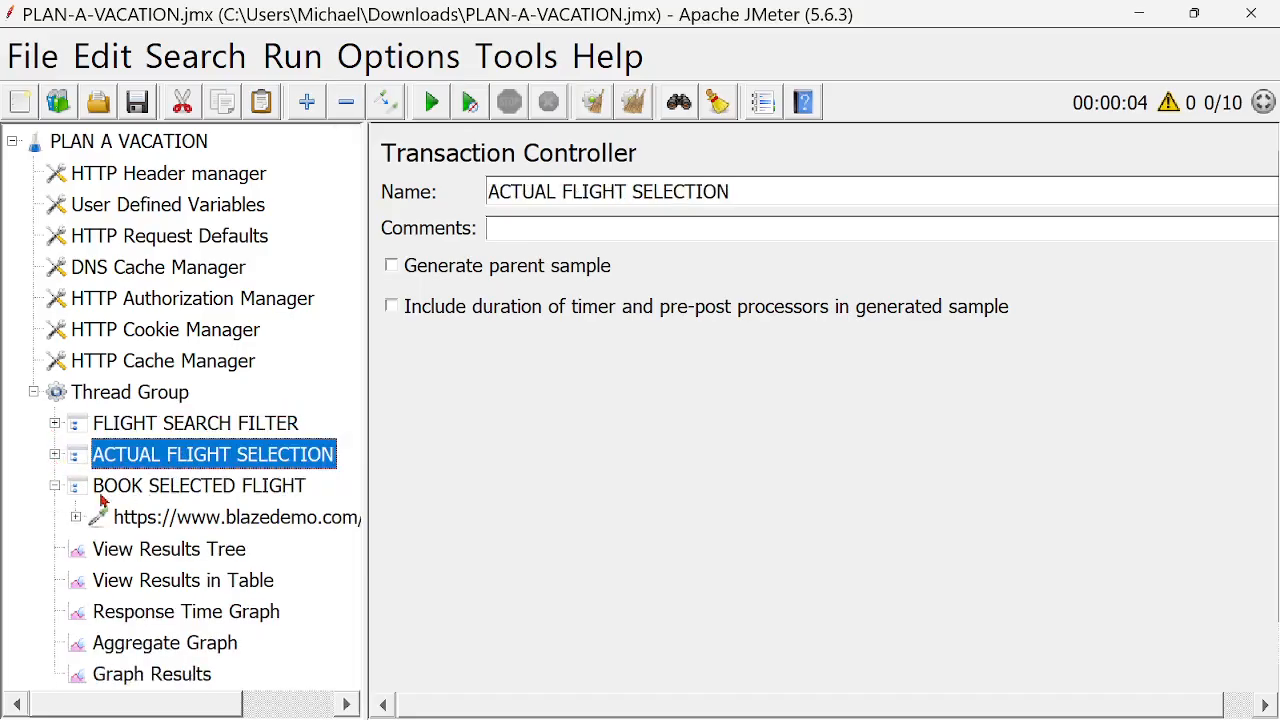
left_click(55, 486)
left_click(164, 494)
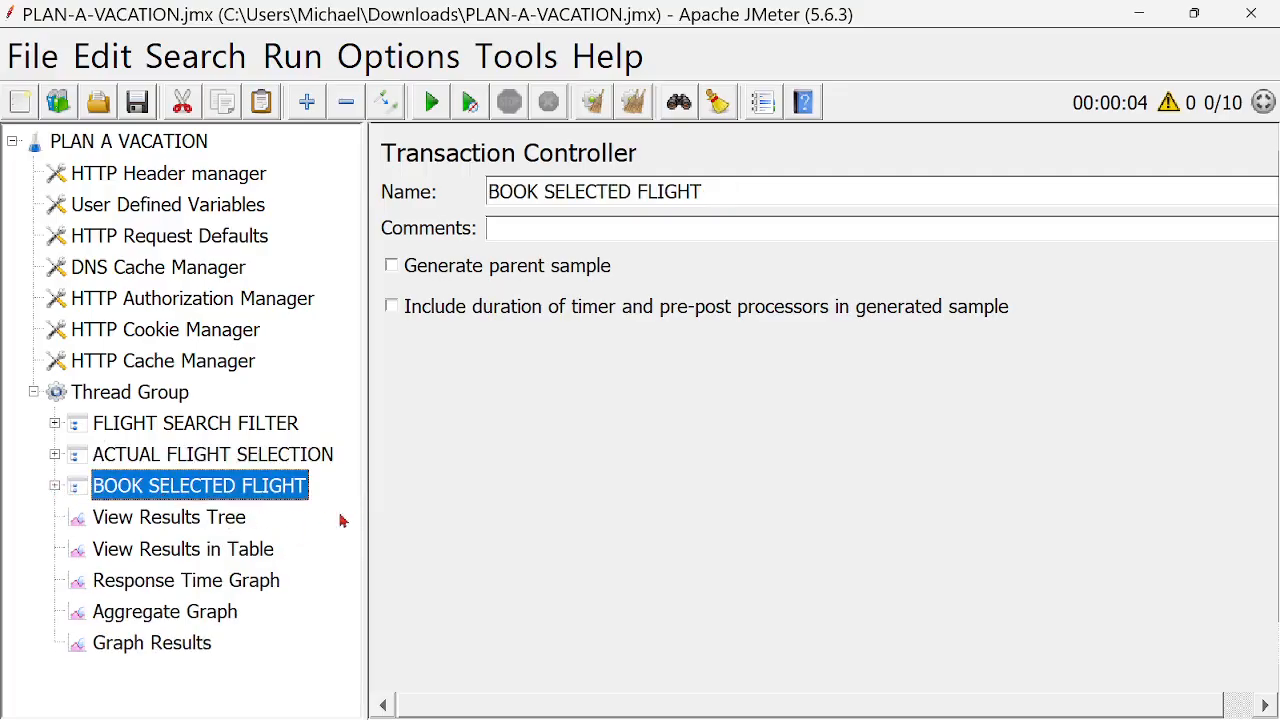
- Review the test plan's name and the Thread Group's number of threads and ramp-up period
left_click(127, 148)
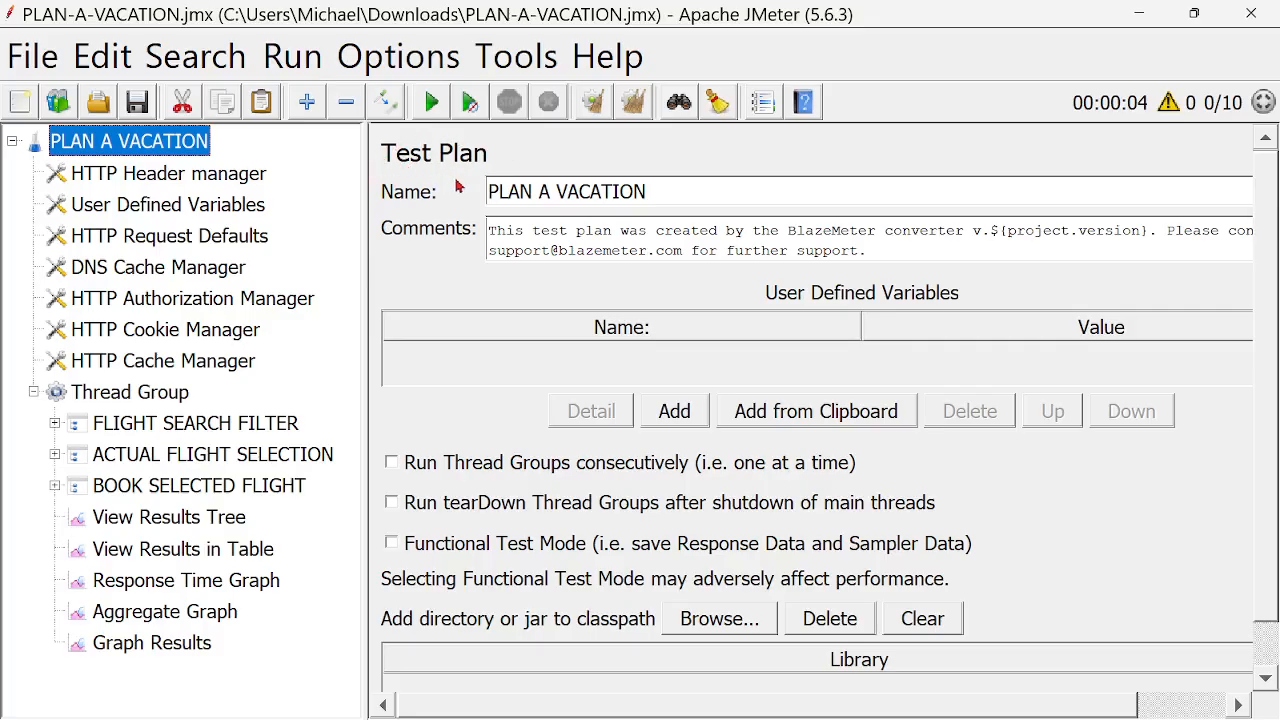
left_click_drag(651, 192, 482, 196)
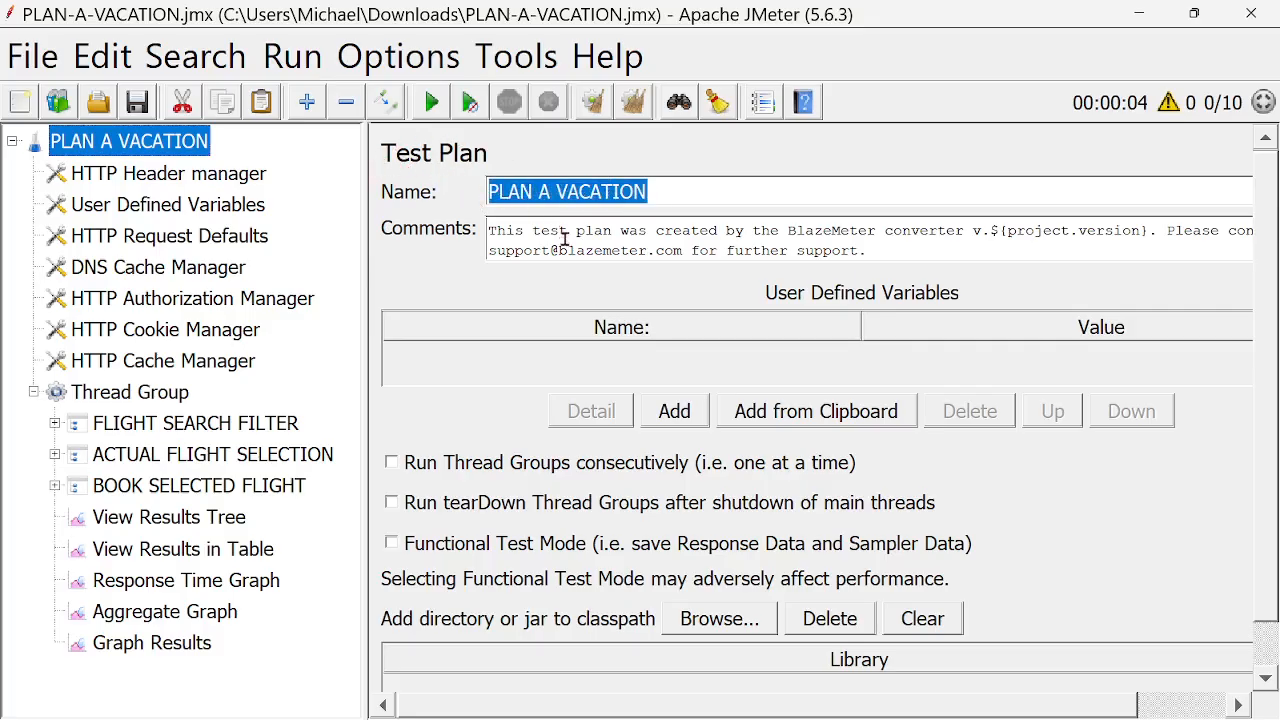
left_click(126, 400)
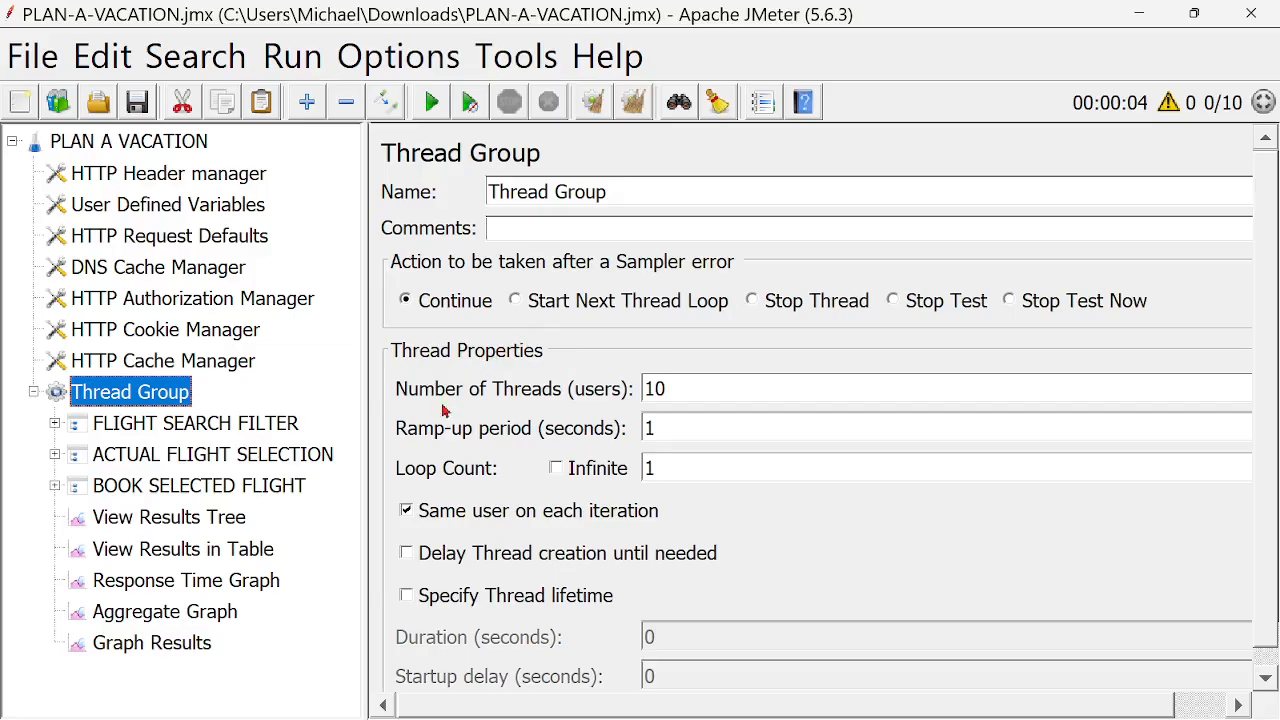
left_click_drag(700, 392, 625, 390)
left_click(738, 390)
left_click(686, 426)
- Look through the result listeners under the Thread Group, from View Results Tree to Graph Results
left_click(170, 518)
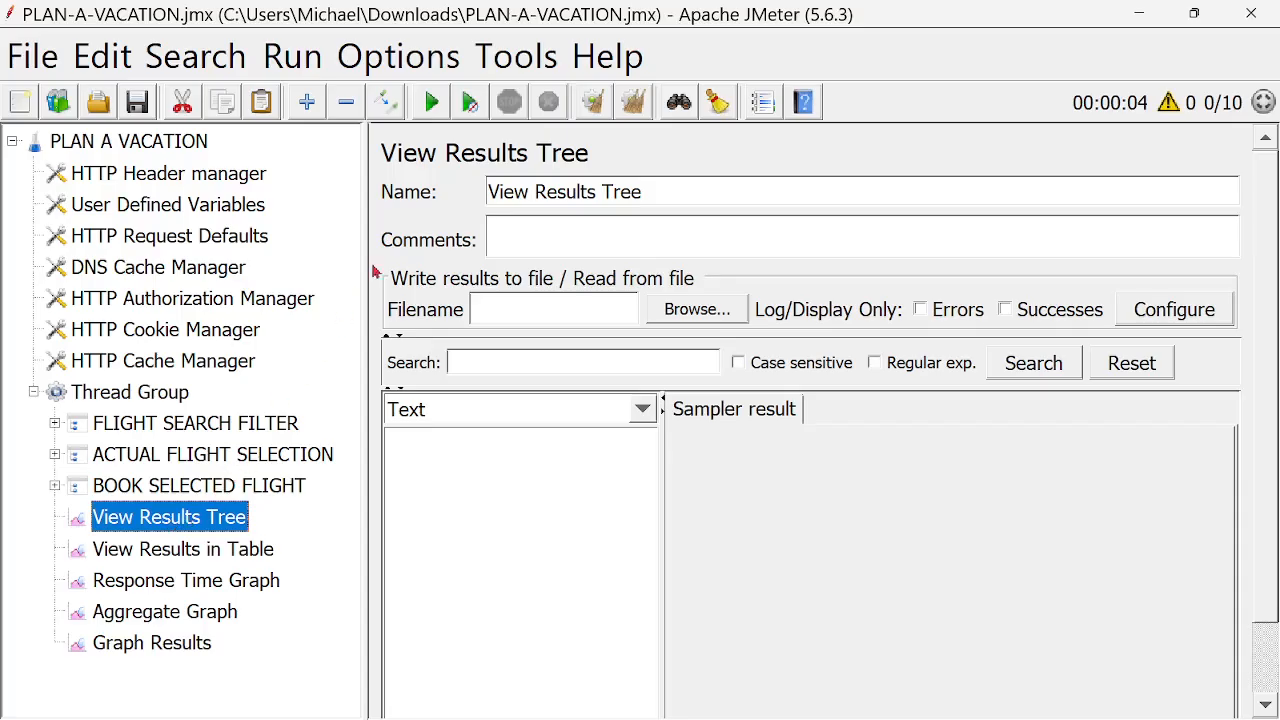
left_click(185, 558)
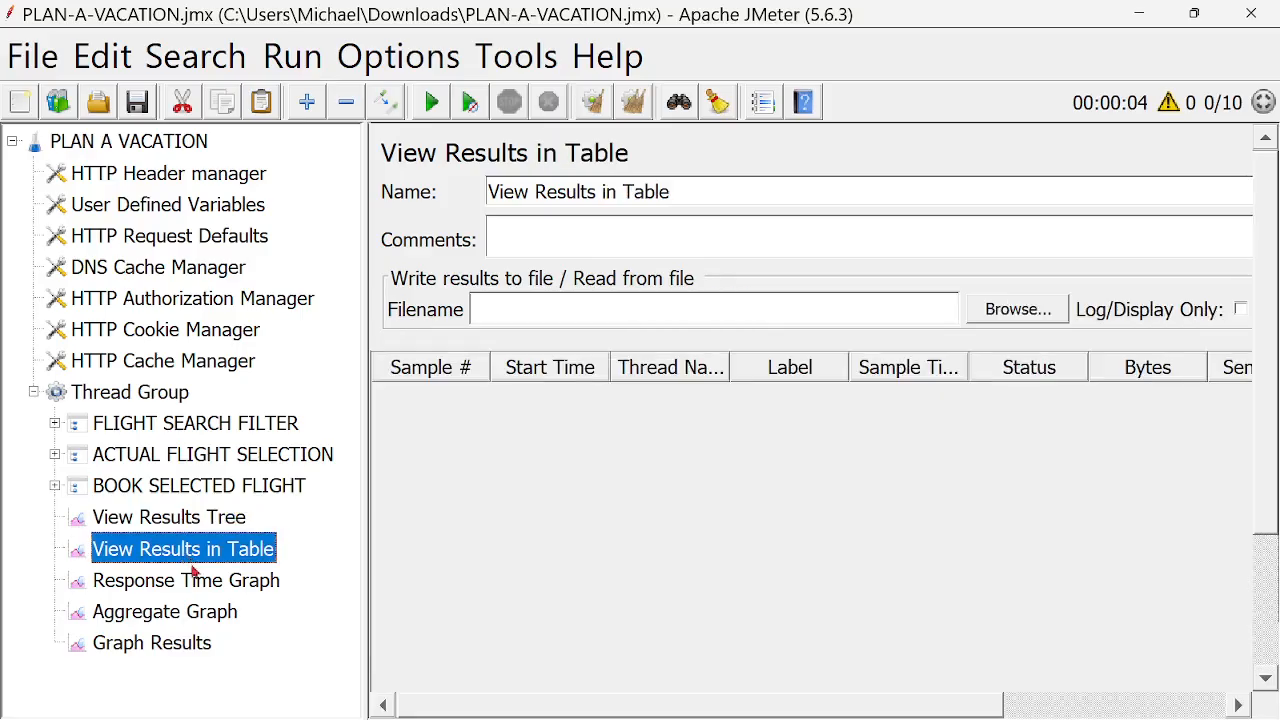
left_click(194, 588)
left_click(196, 616)
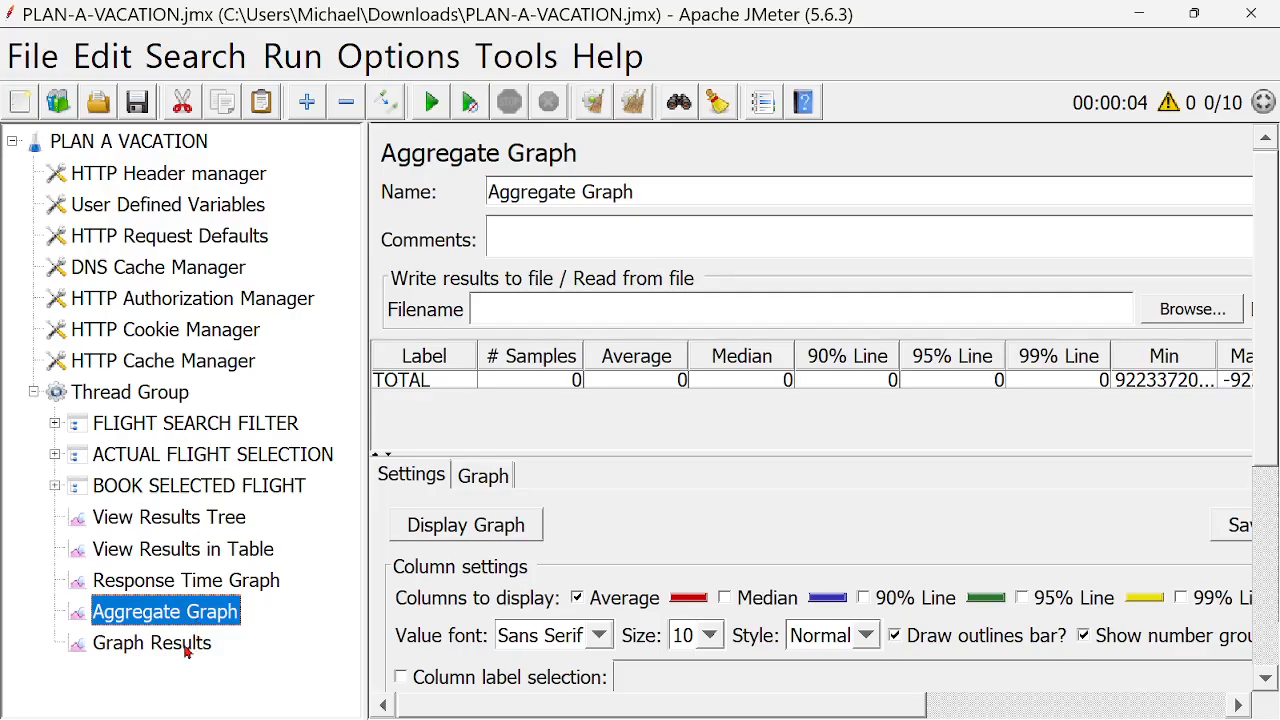
left_click(186, 648)
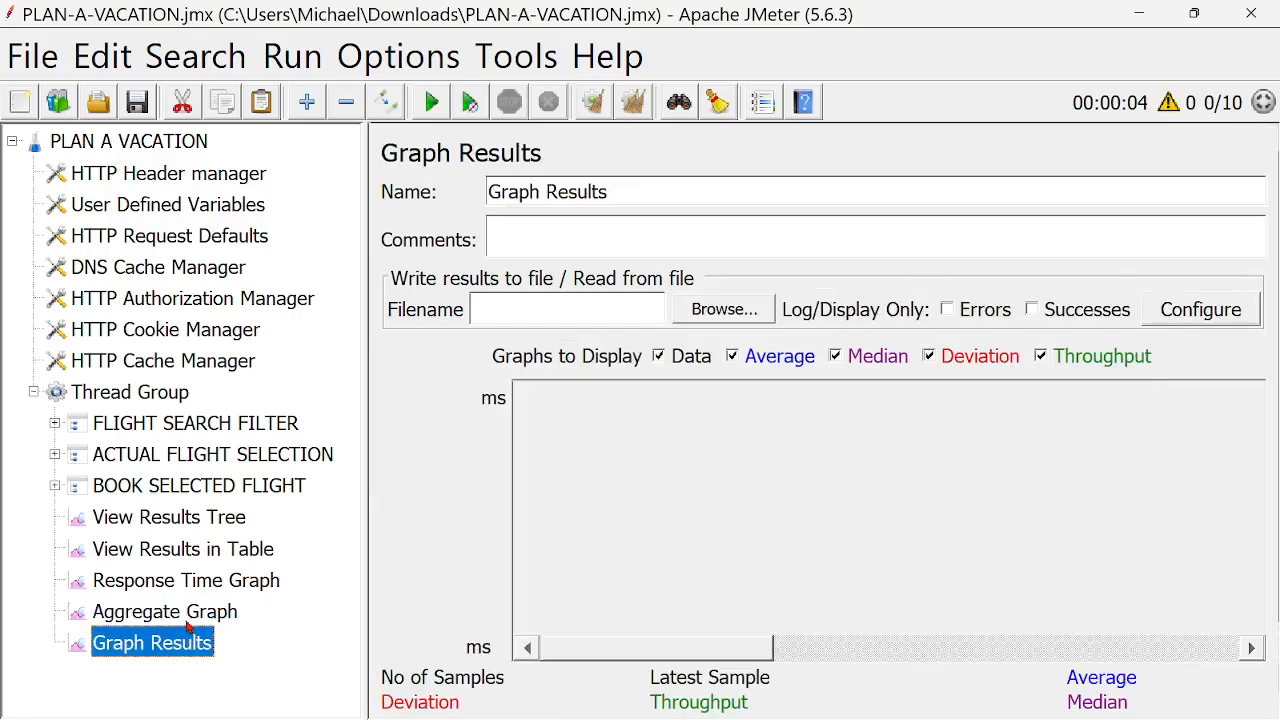
left_click(182, 617)
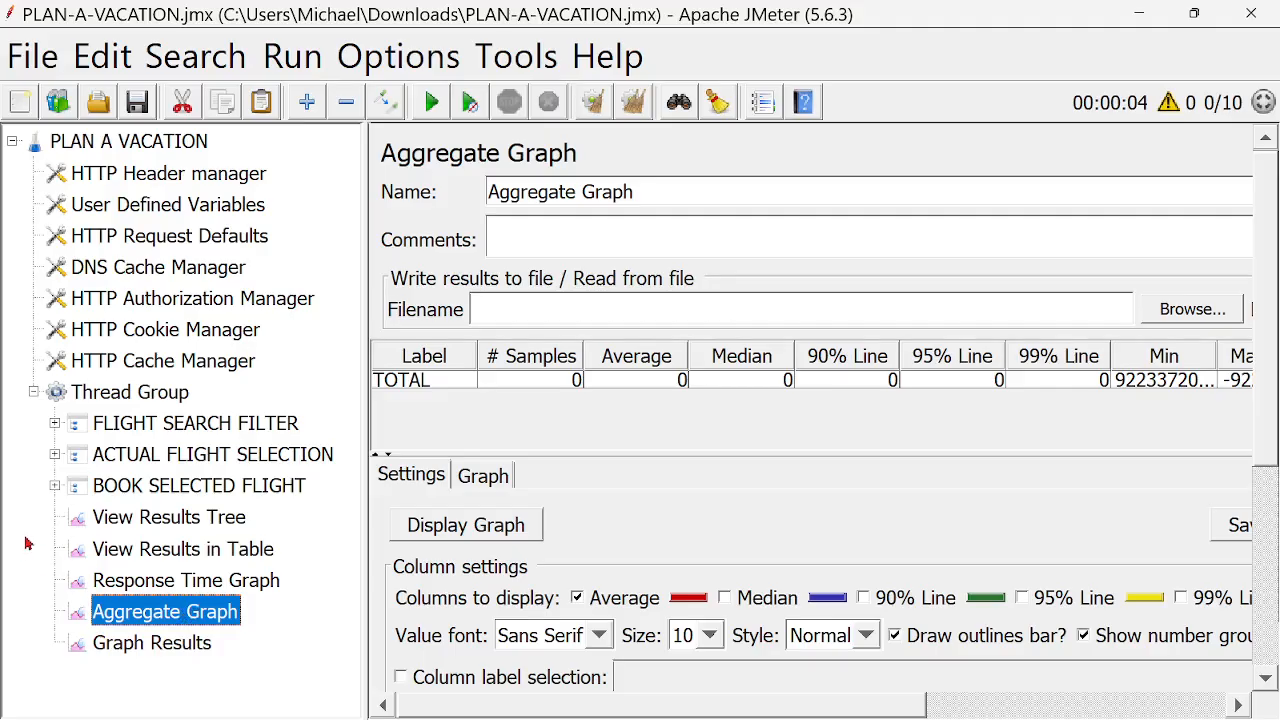
left_click(150, 520)
- Run the test plan with the View Results in Table listener open, and stop the run after samples arrive
left_click(138, 398)
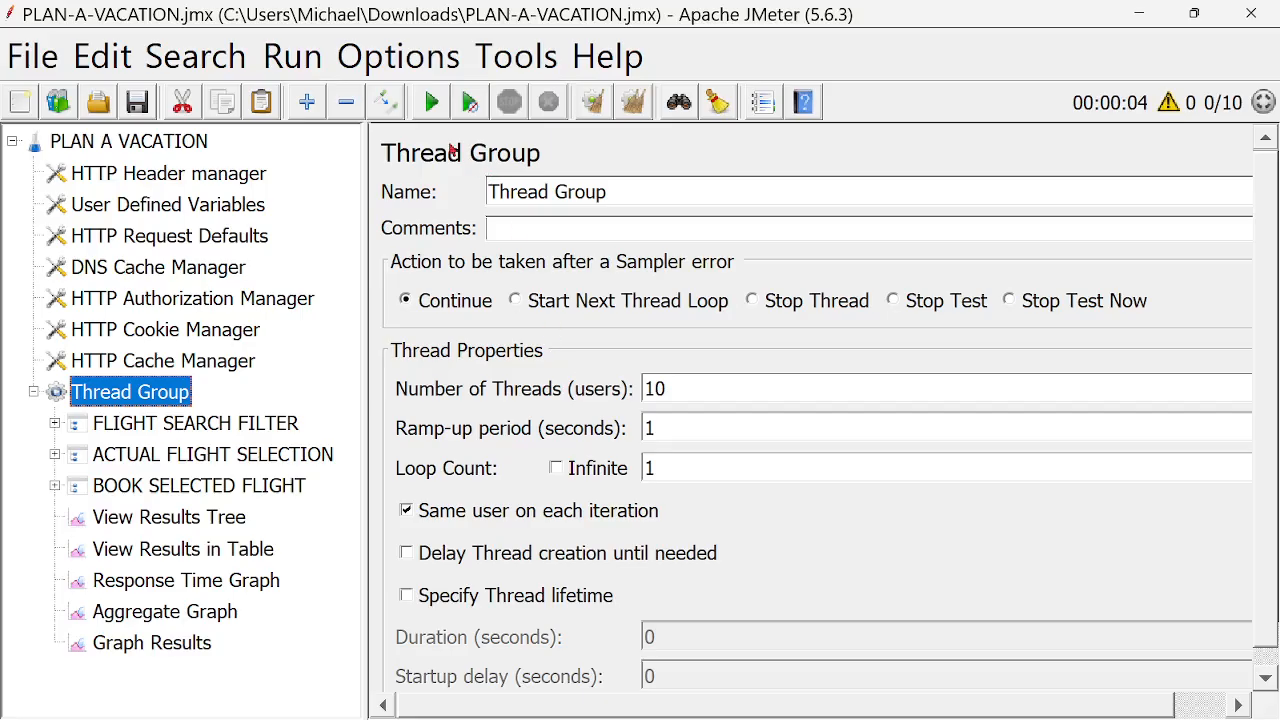
left_click(152, 557)
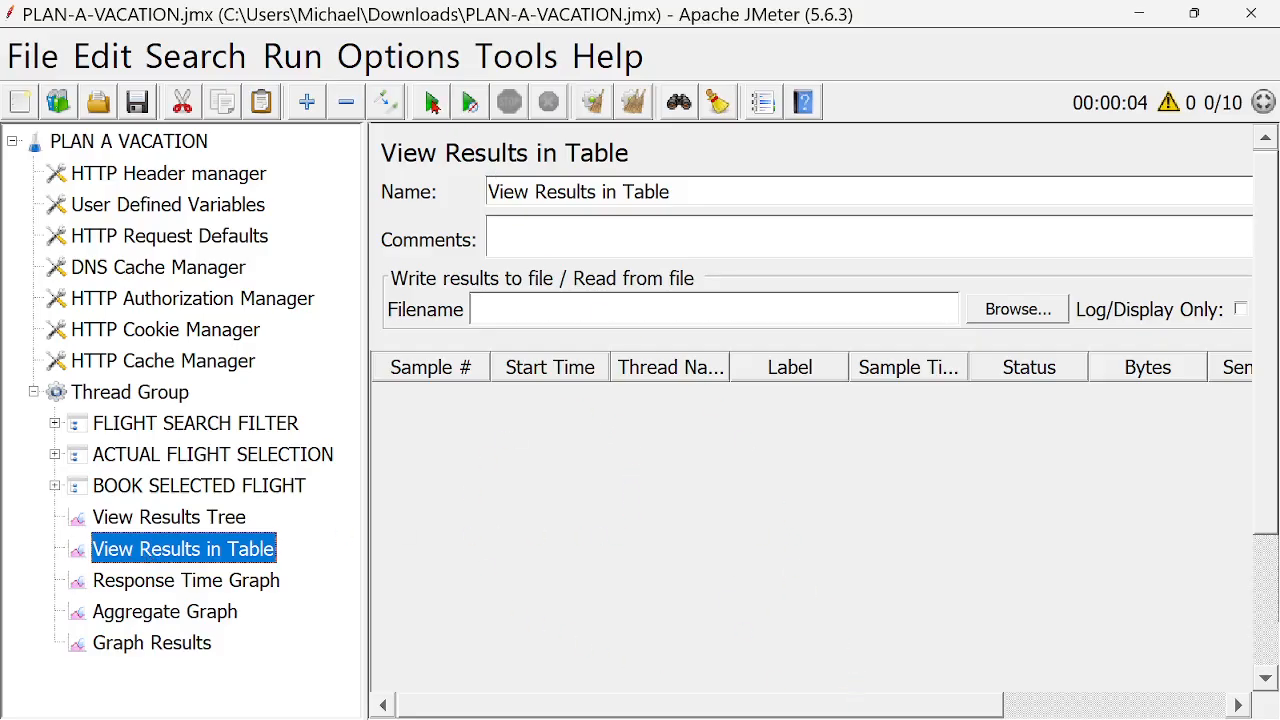
left_click(432, 104)
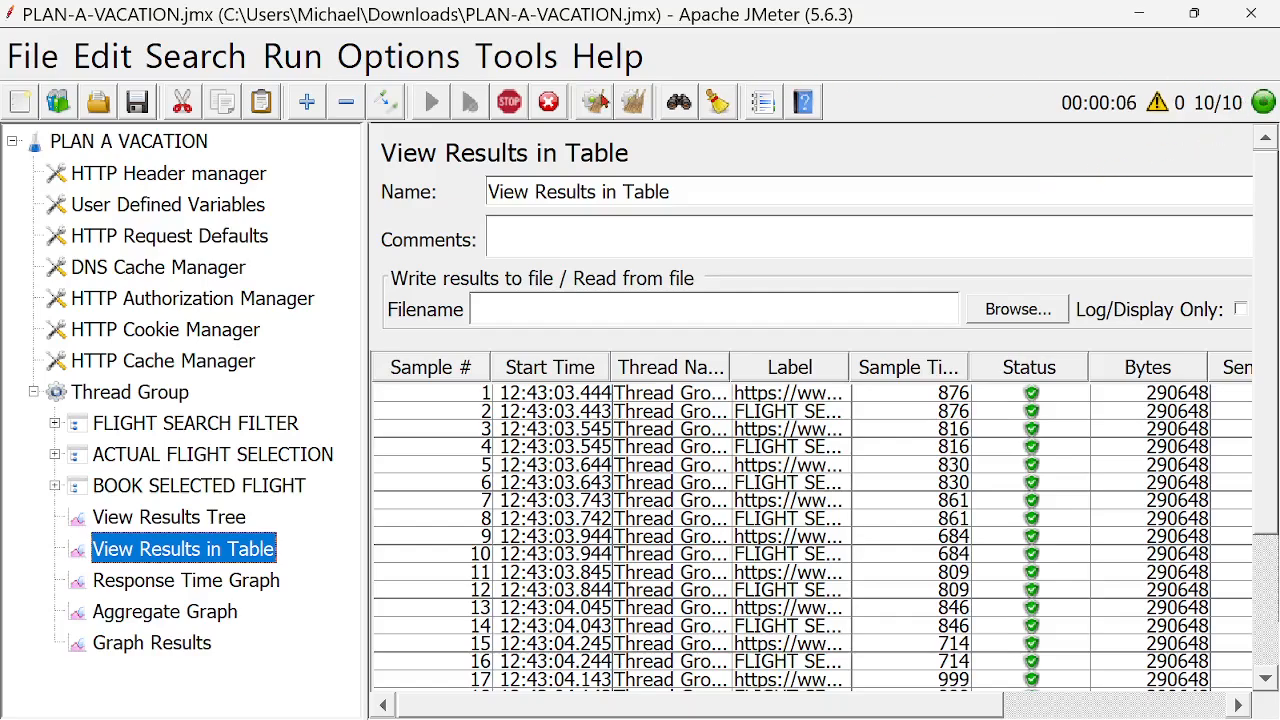
left_click(510, 104)
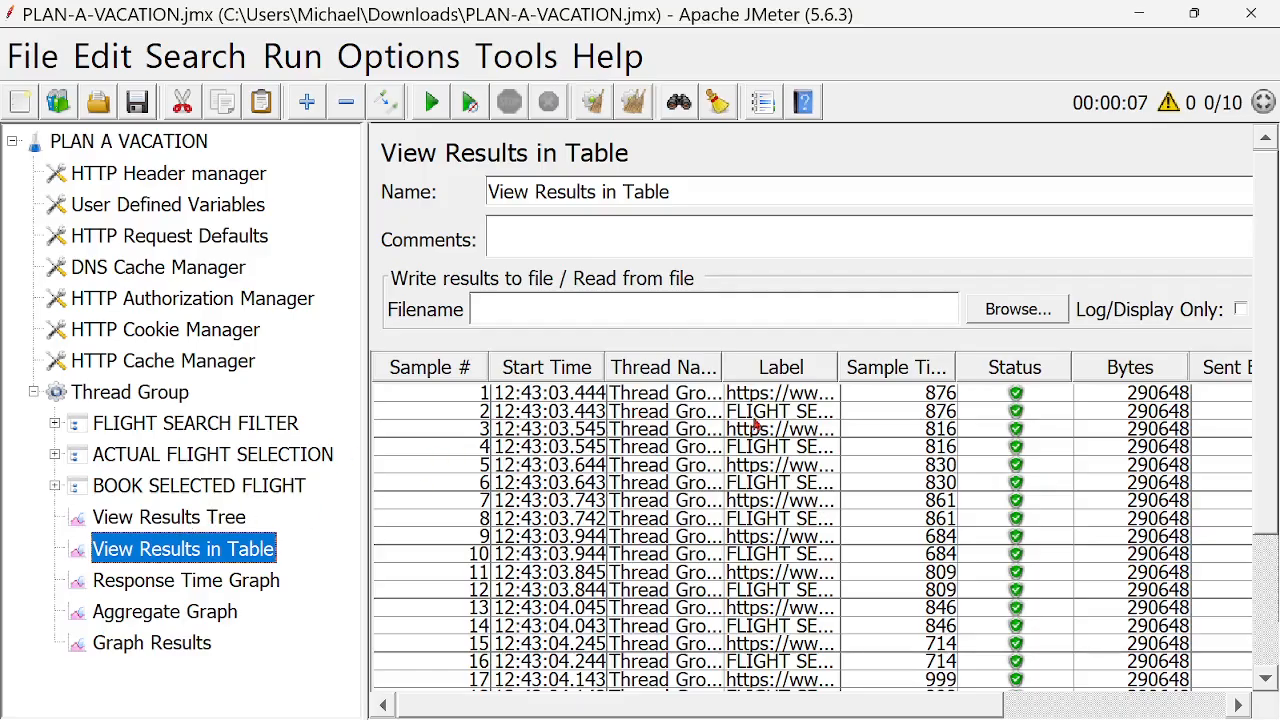
- Widen the Thread Name column in the results table to show full thread names, and slightly narrow the Label column
left_click_drag(723, 368, 815, 372)
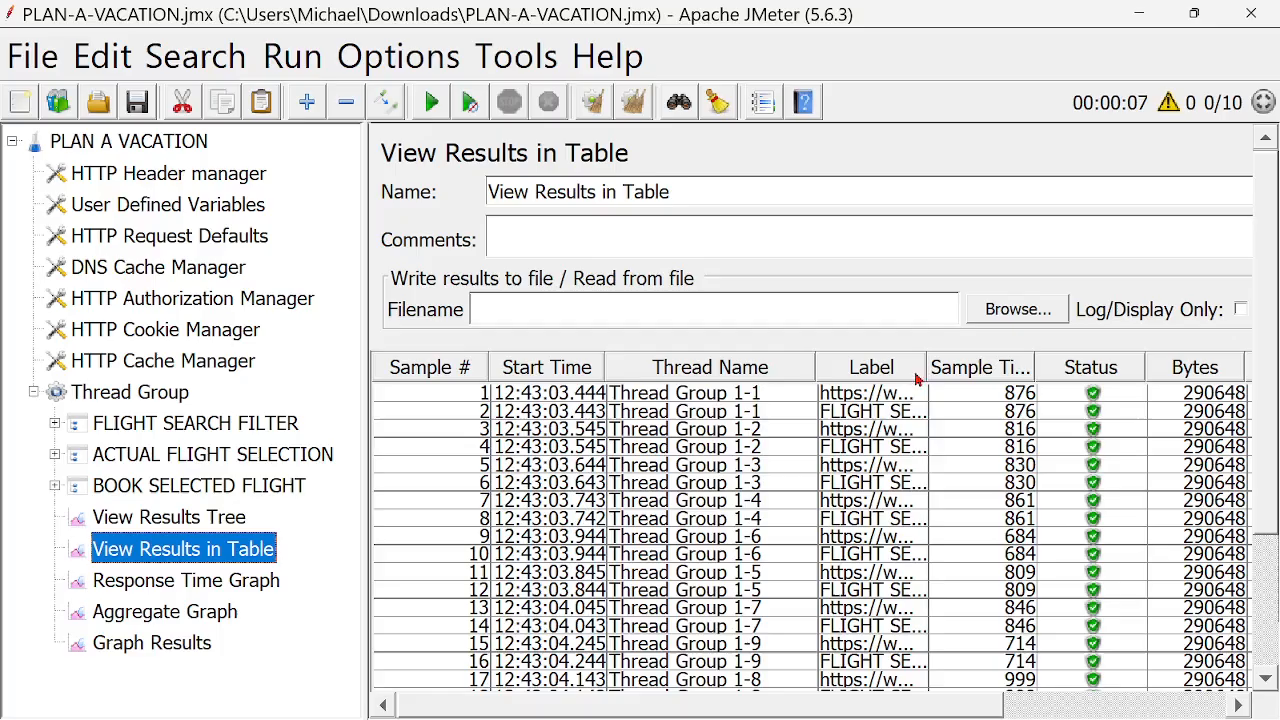
mouse_move(924, 370)
left_mouse_down()
mouse_move(1003, 370)
mouse_move(918, 393)
left_mouse_up()
left_click_drag(1260, 400, 1265, 373)
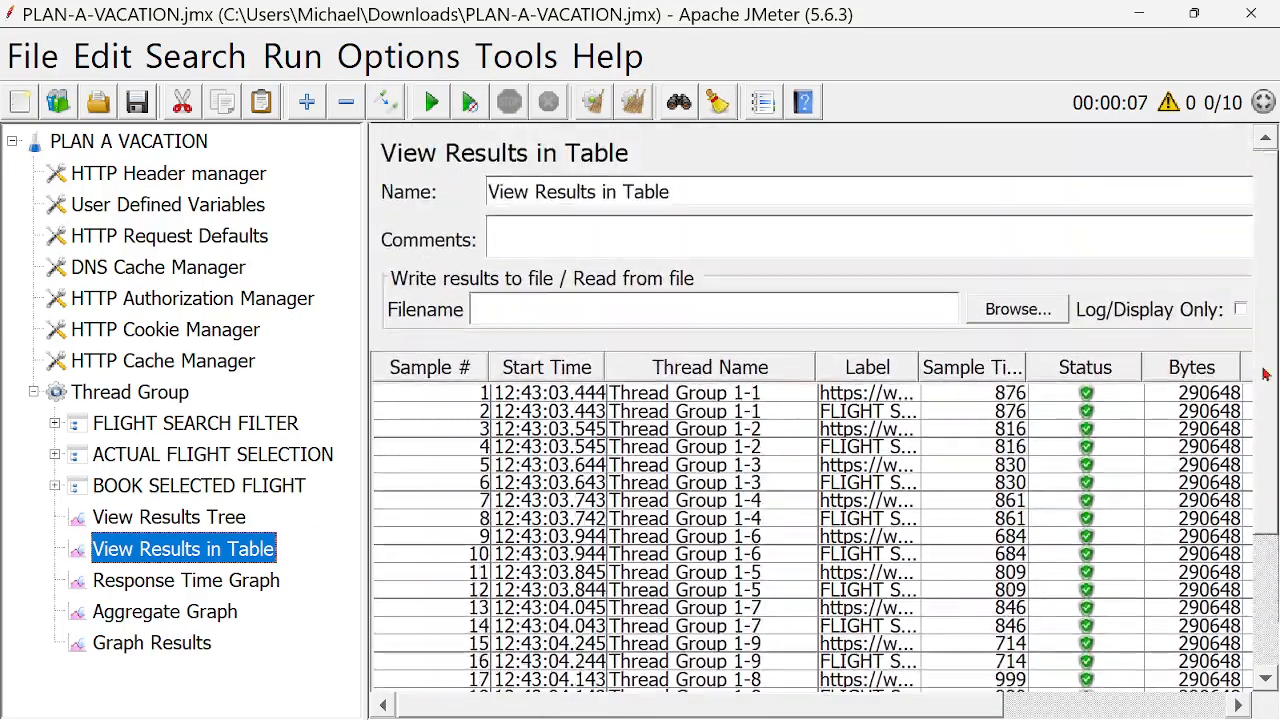
- Widen the sample list in View Results Tree and inspect the sampler results of several FLIGHT SEARCH FILTER samples
left_click(178, 524)
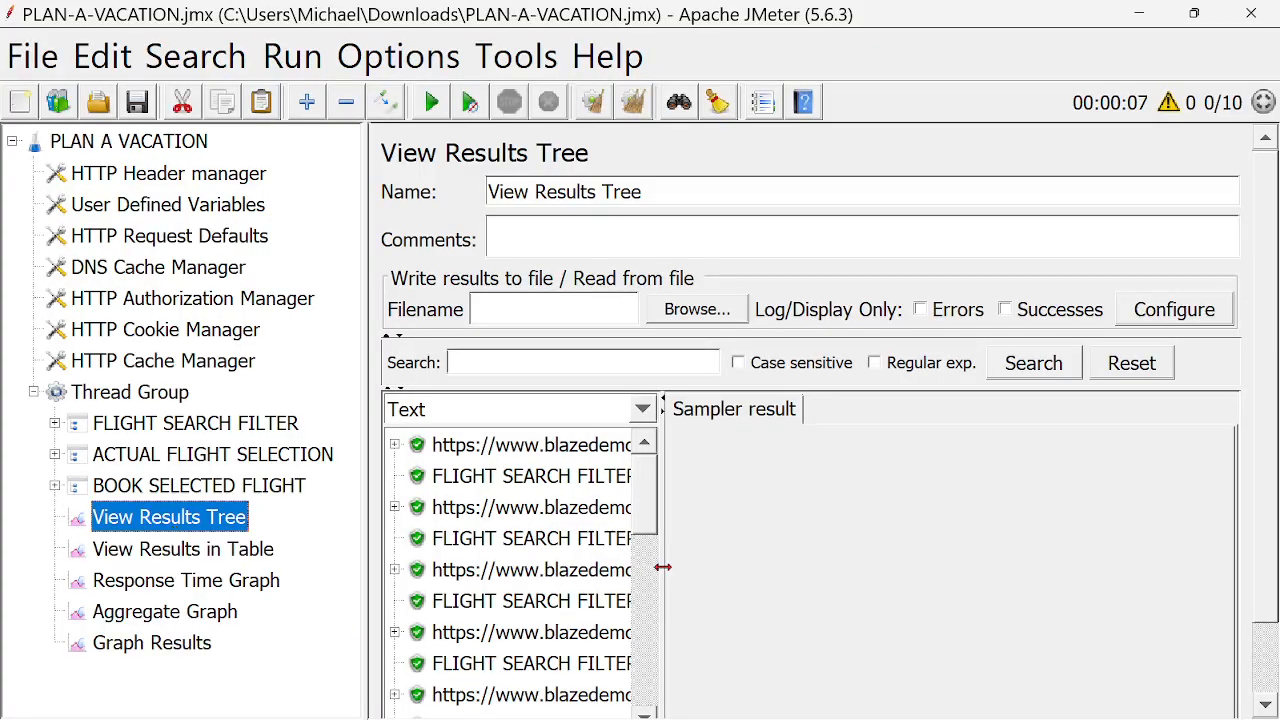
left_click_drag(661, 572, 752, 580)
left_click(558, 482)
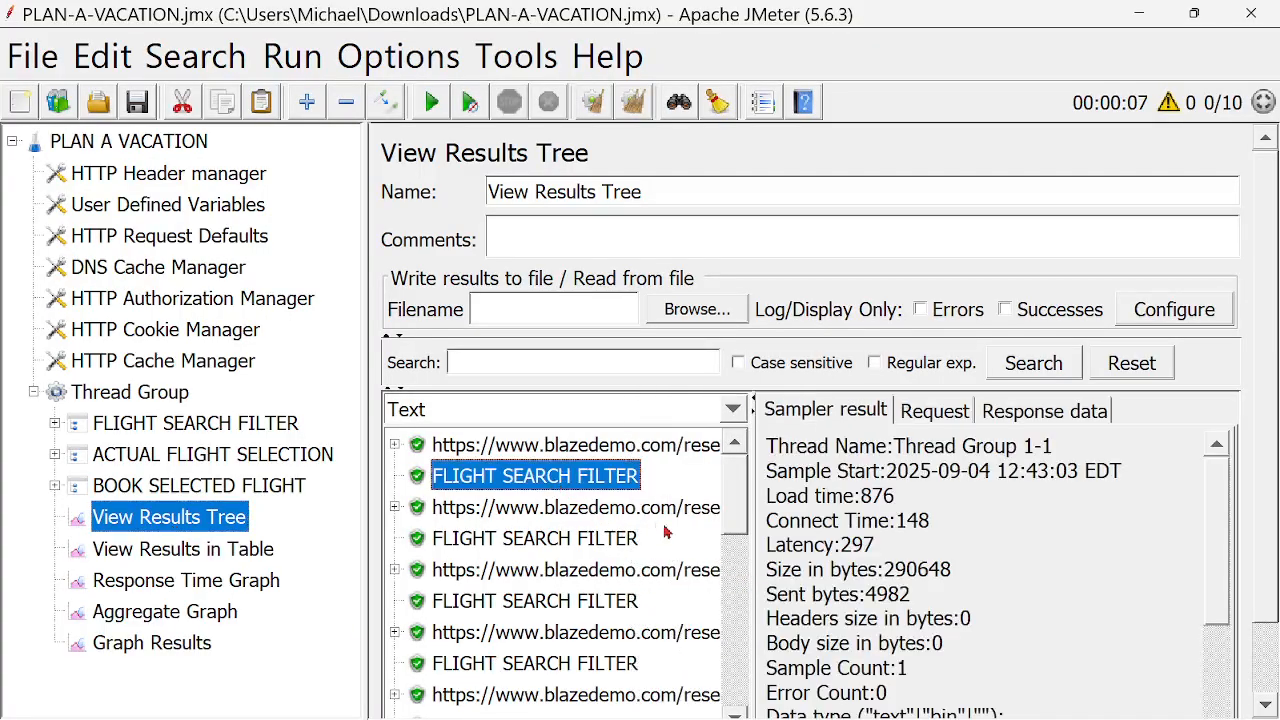
left_click(553, 612)
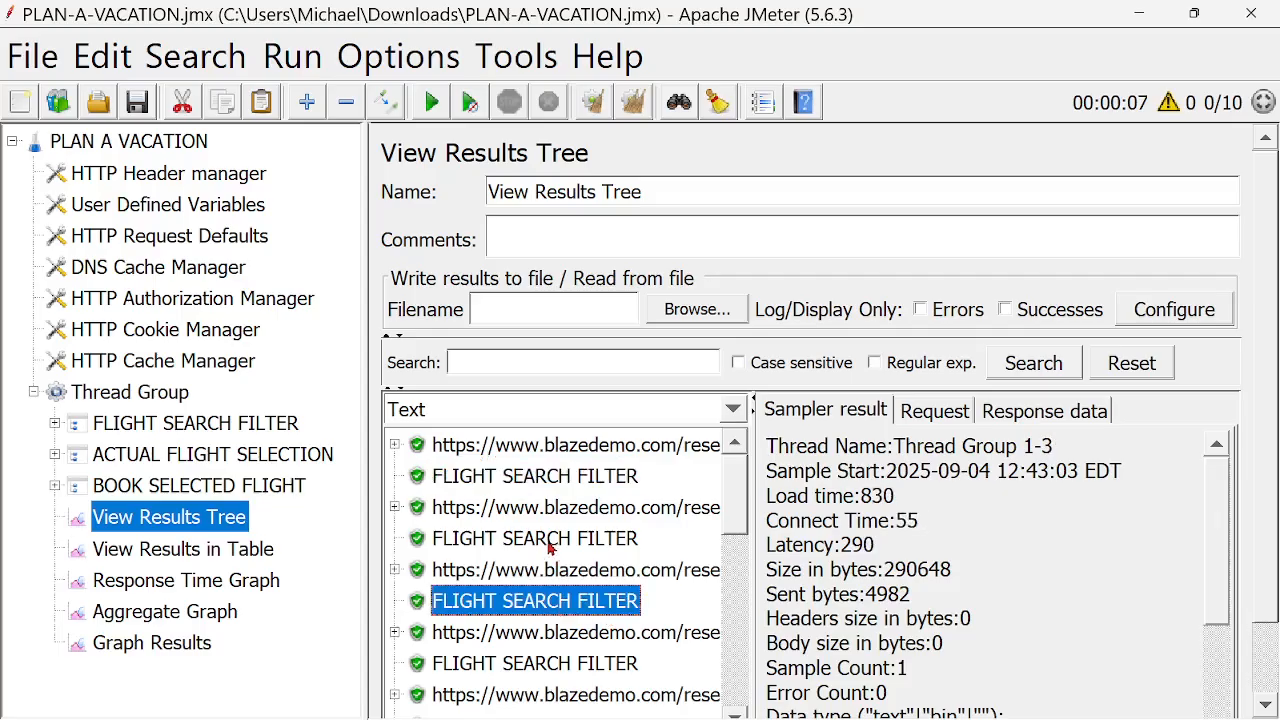
left_click(553, 546)
scroll(1225, 563, "down", 3)
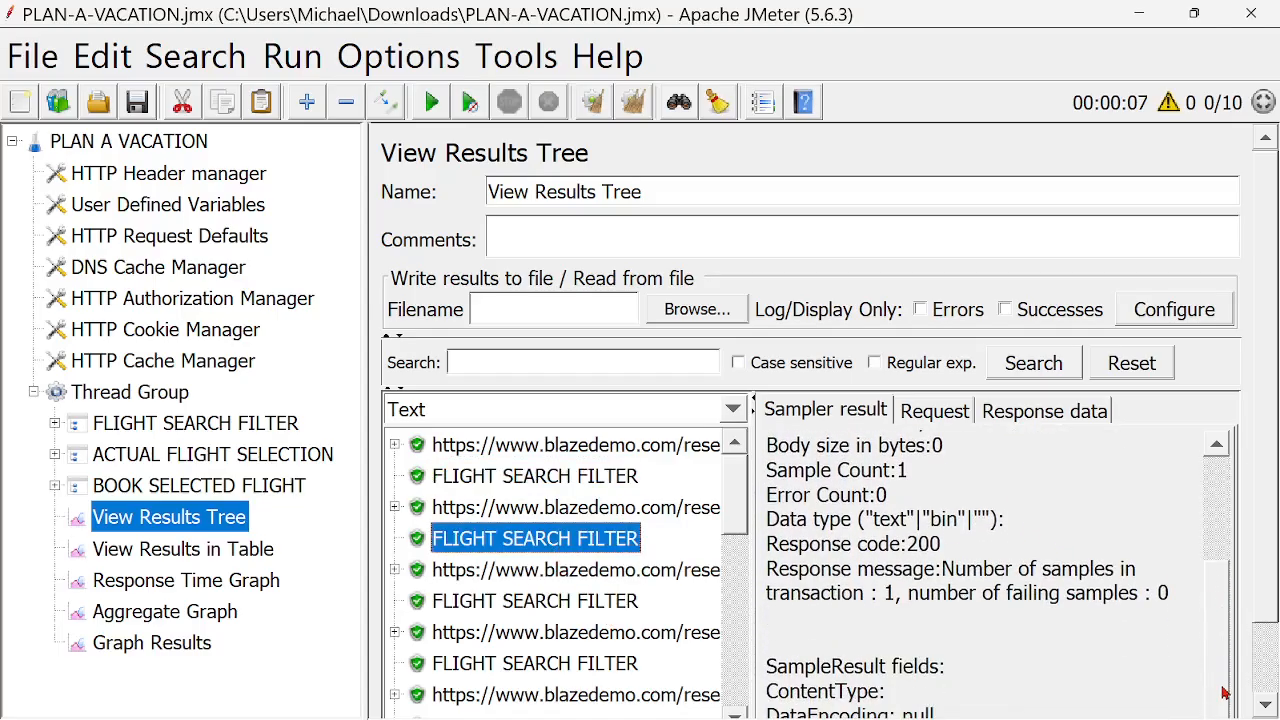
scroll(1226, 690, "up", 3)
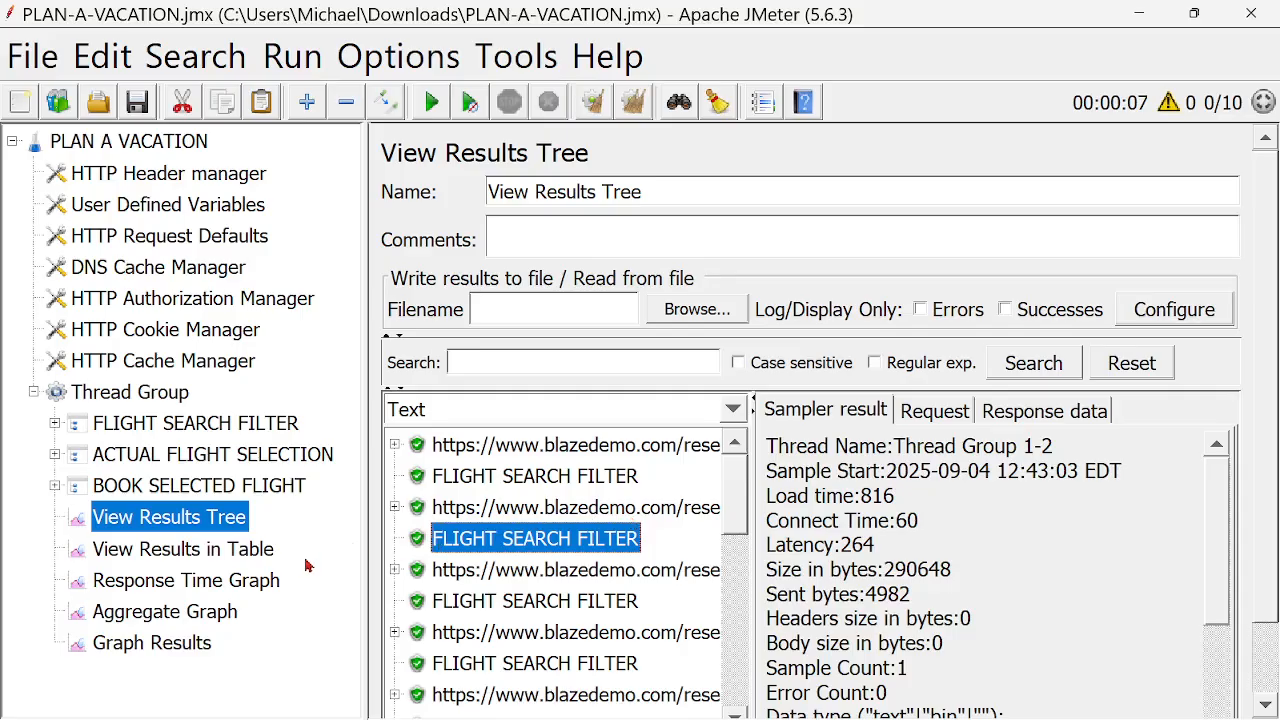
- Widen the Label column in the Aggregate Graph statistics table so the transaction names are readable
left_click(240, 566)
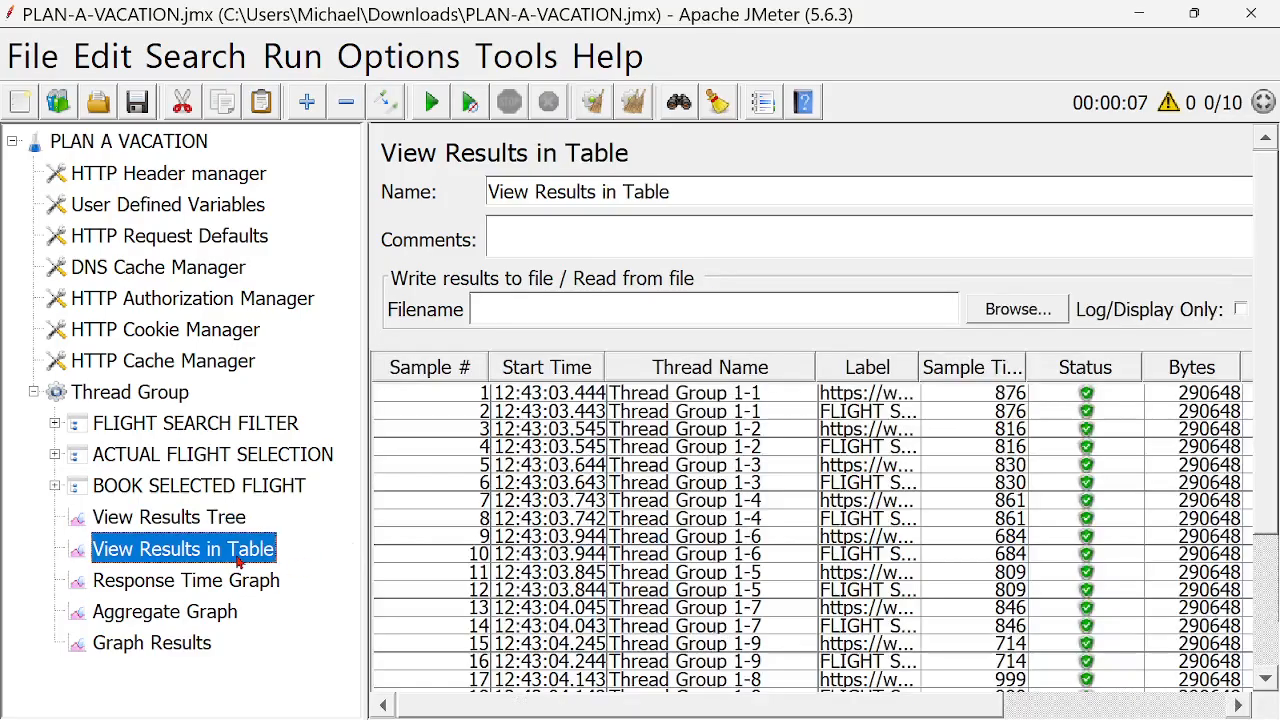
left_click(222, 592)
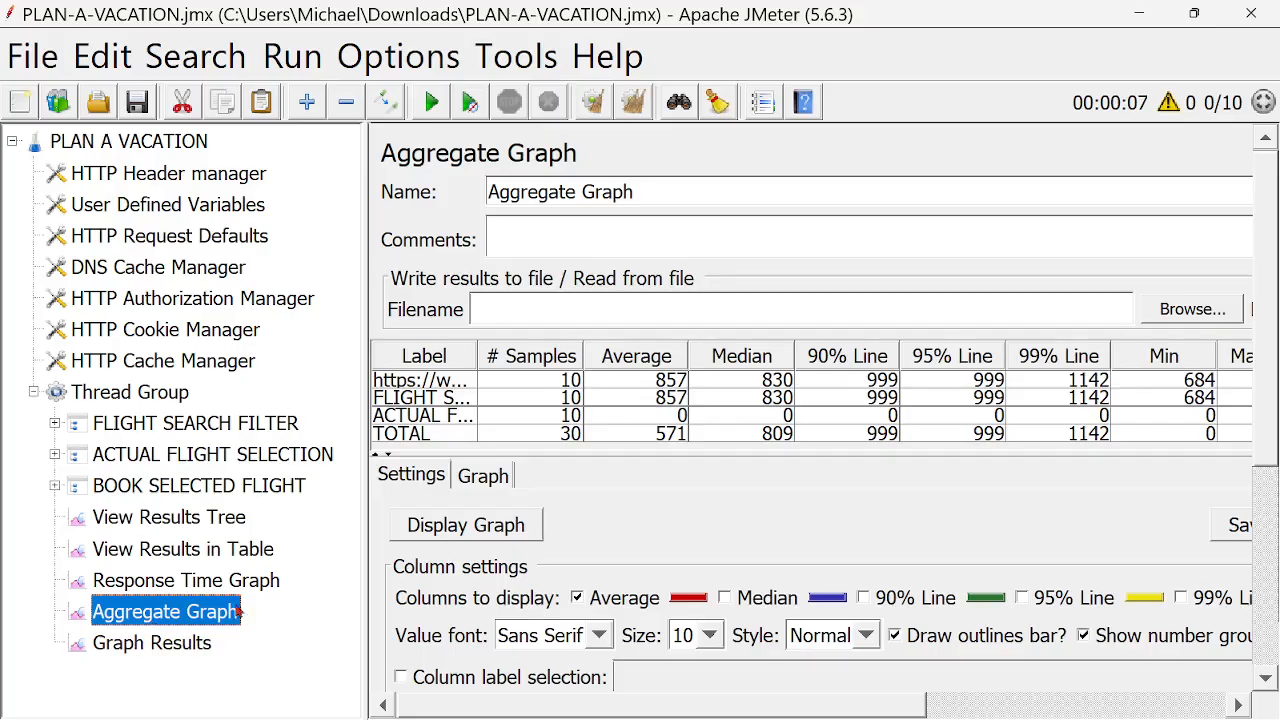
left_click_drag(477, 357, 626, 393)
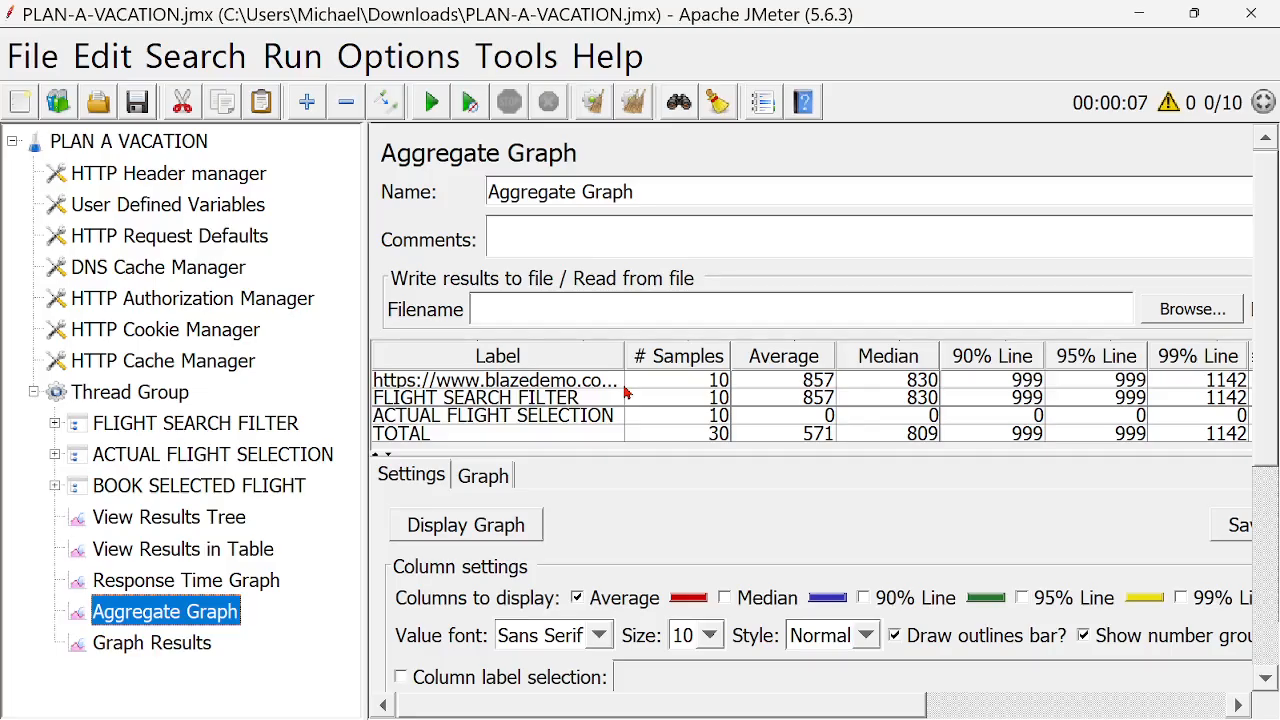
scroll(1036, 547, "down", 1)
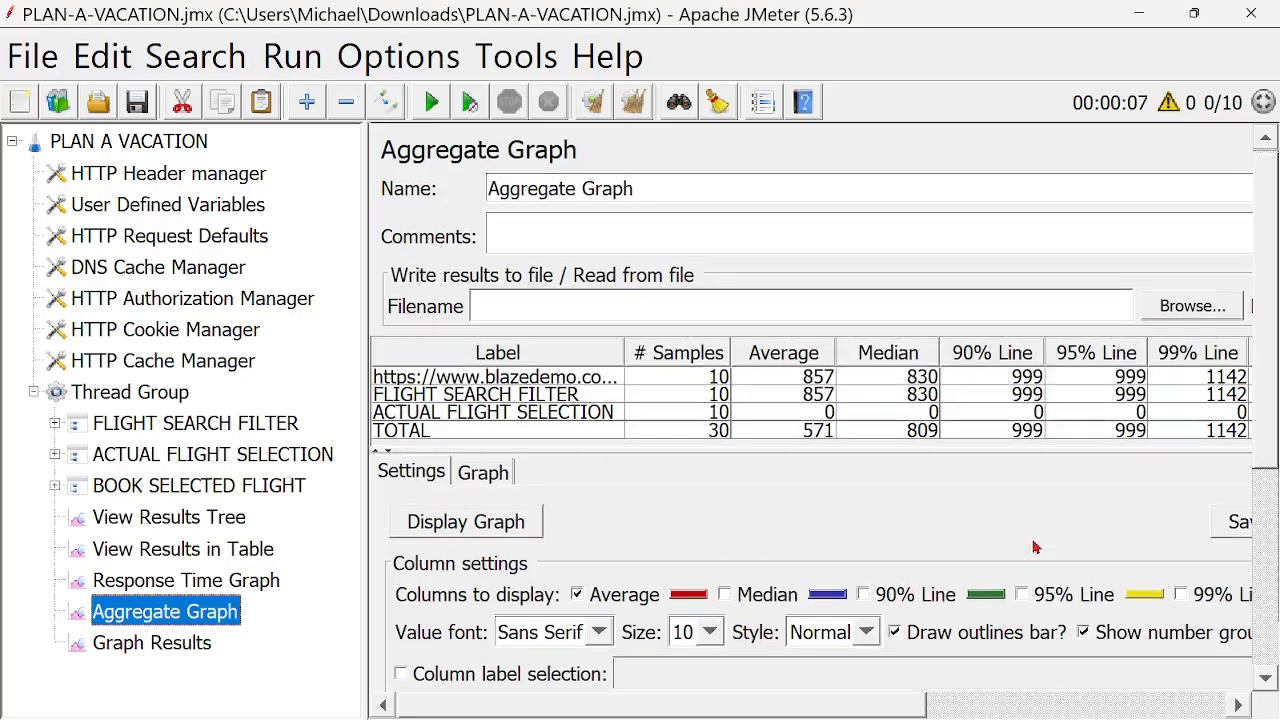
left_click_drag(1271, 435, 1268, 408)
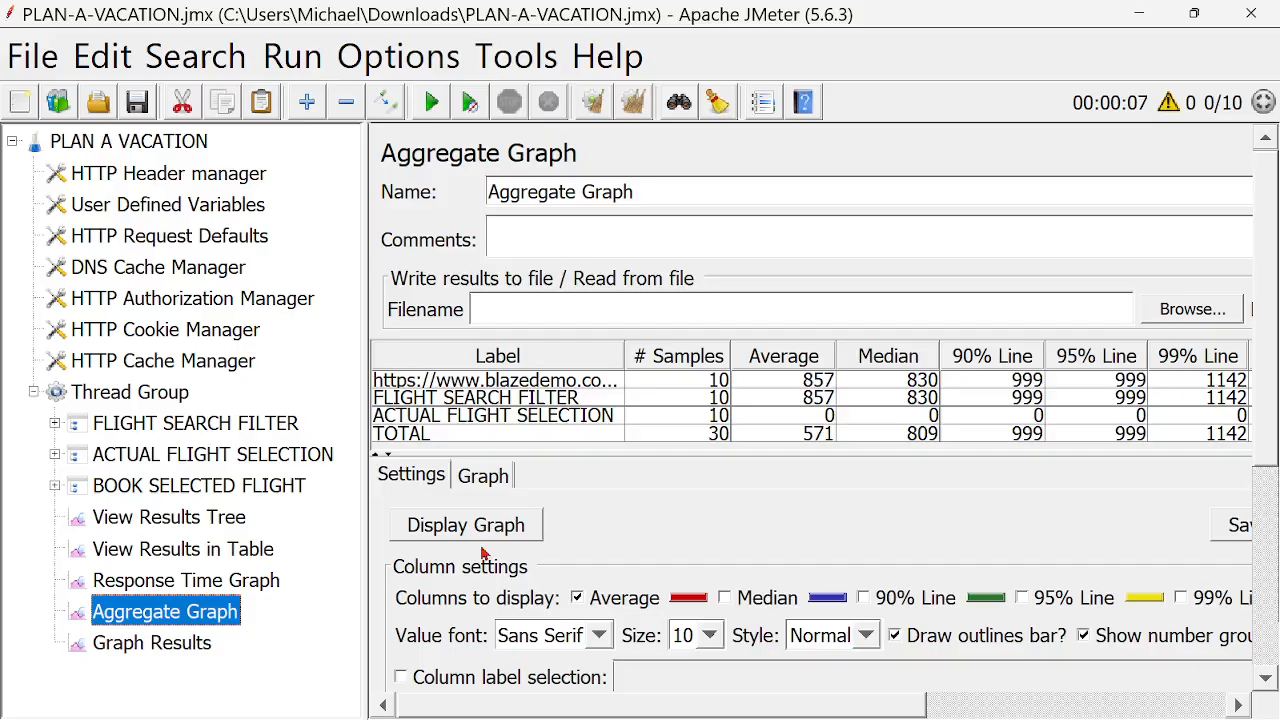
- Check the Graph Results listener, and display the bar chart of the Aggregate Graph listener
left_click(176, 646)
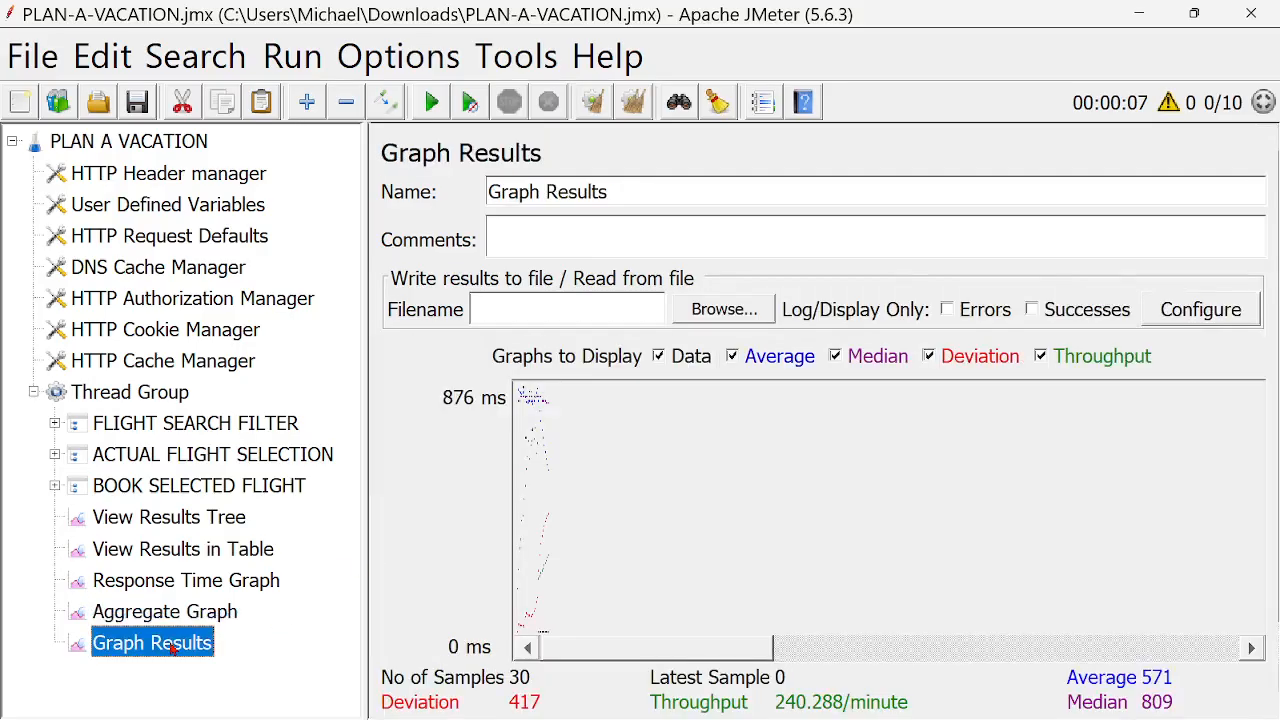
left_click(168, 618)
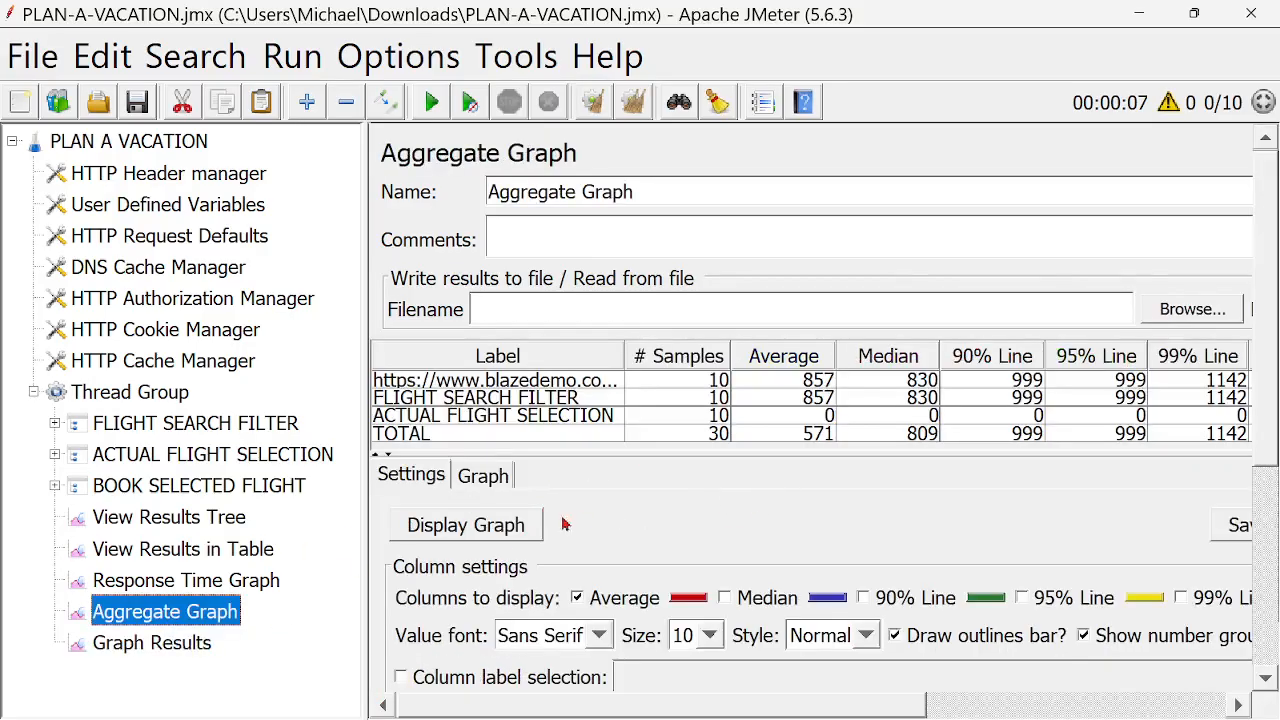
left_click(472, 528)
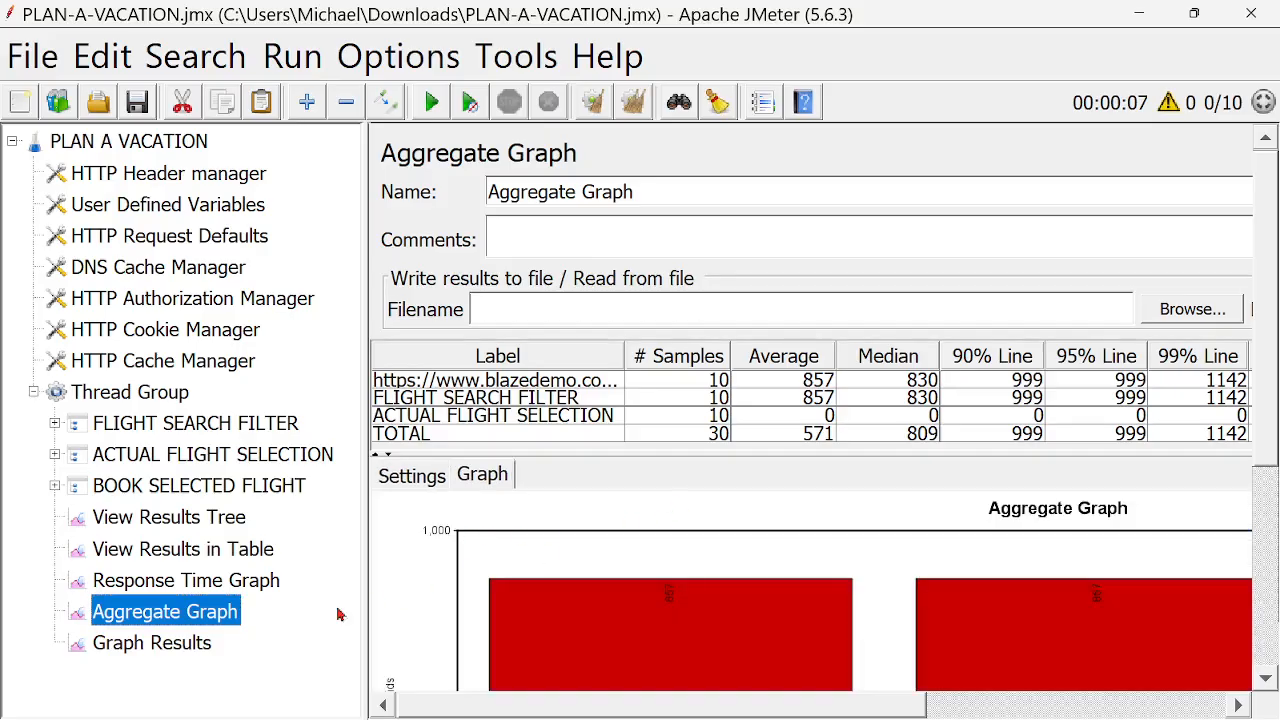
- Try to display the graph of the Response Time Graph listener, and return to the Thread Group
left_click(170, 590)
left_click(479, 409)
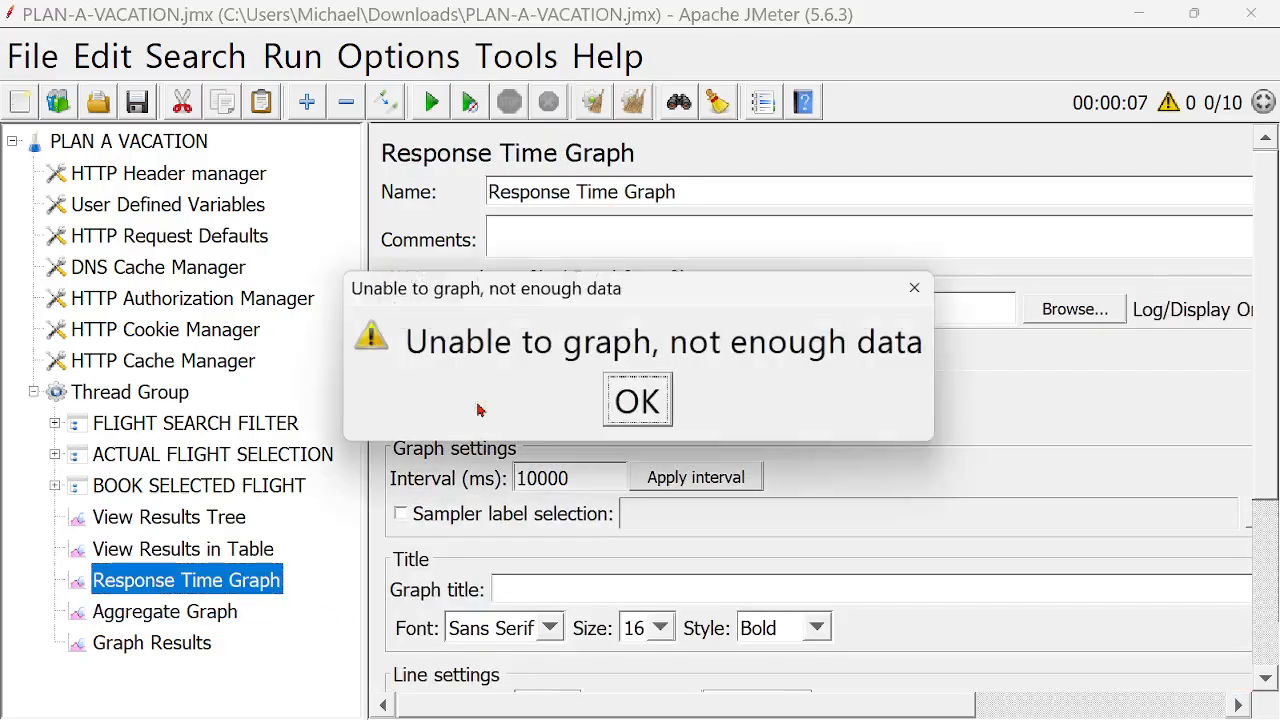
left_click(643, 405)
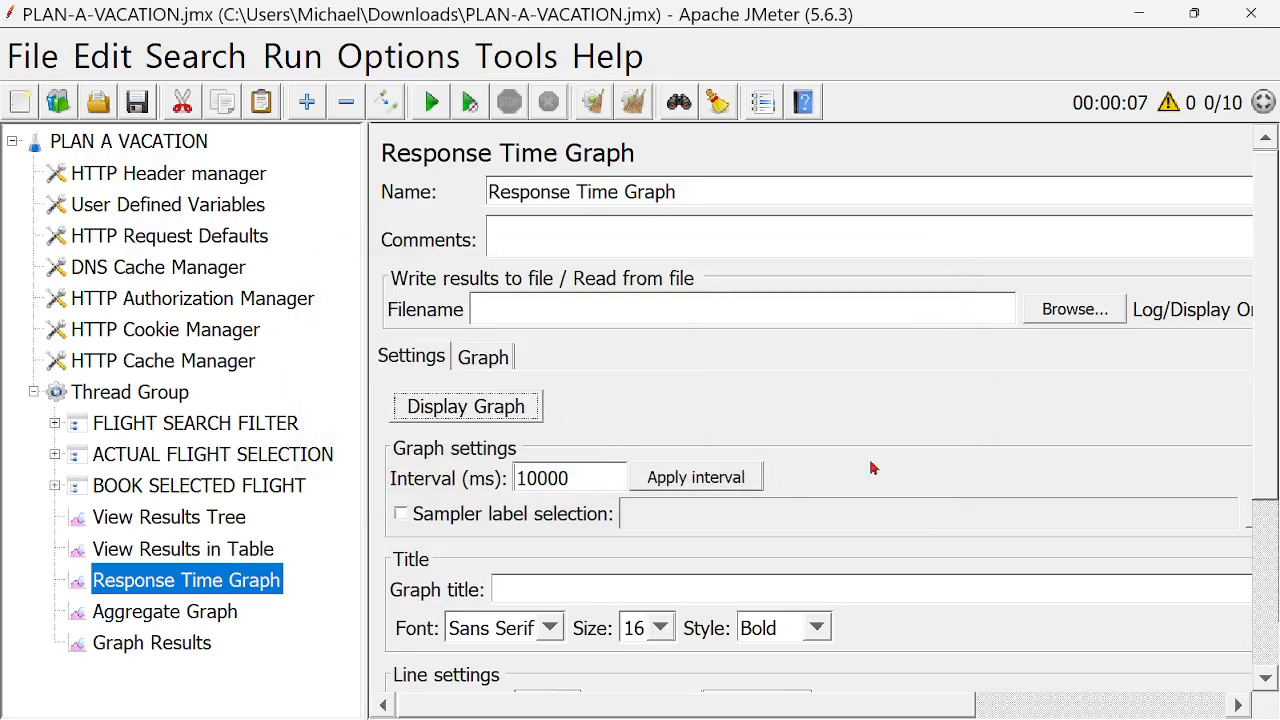
left_click(147, 394)
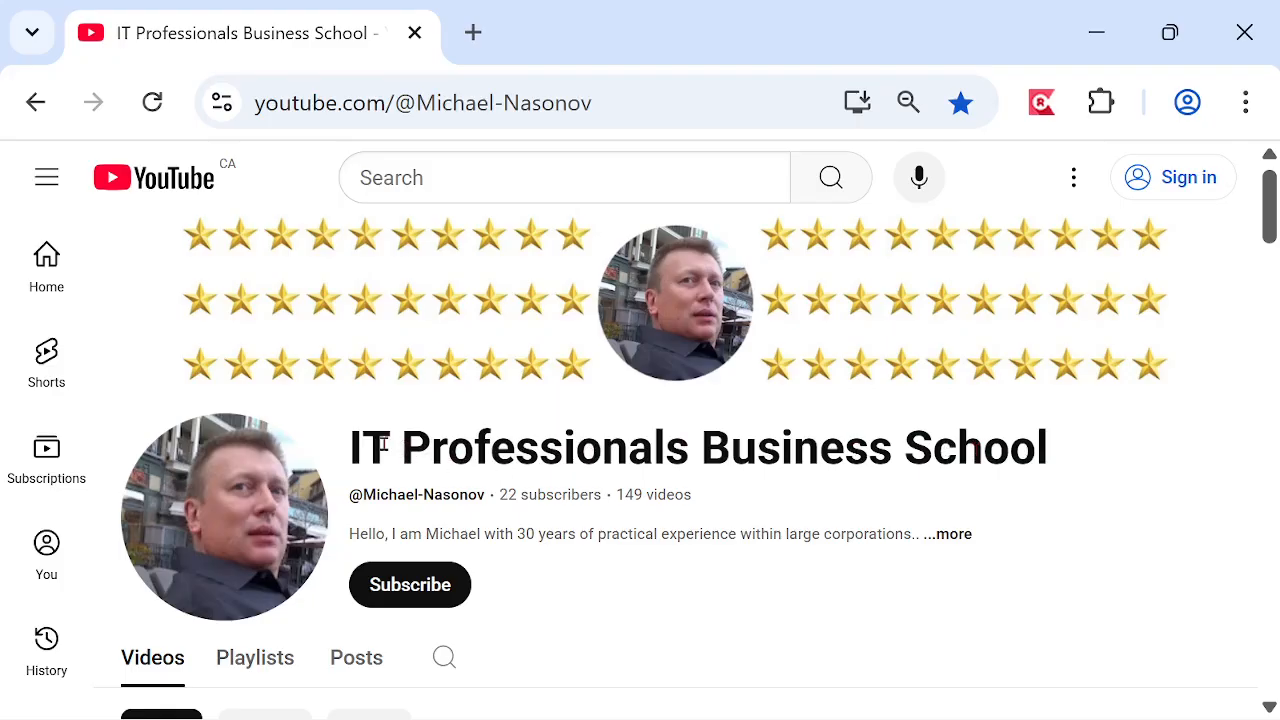
- Switch to the IT Professionals Business School channel on YouTube and open its playlists
left_click_drag(350, 447, 1080, 462)
left_click(1080, 462)
scroll(1009, 463, "down", 3)
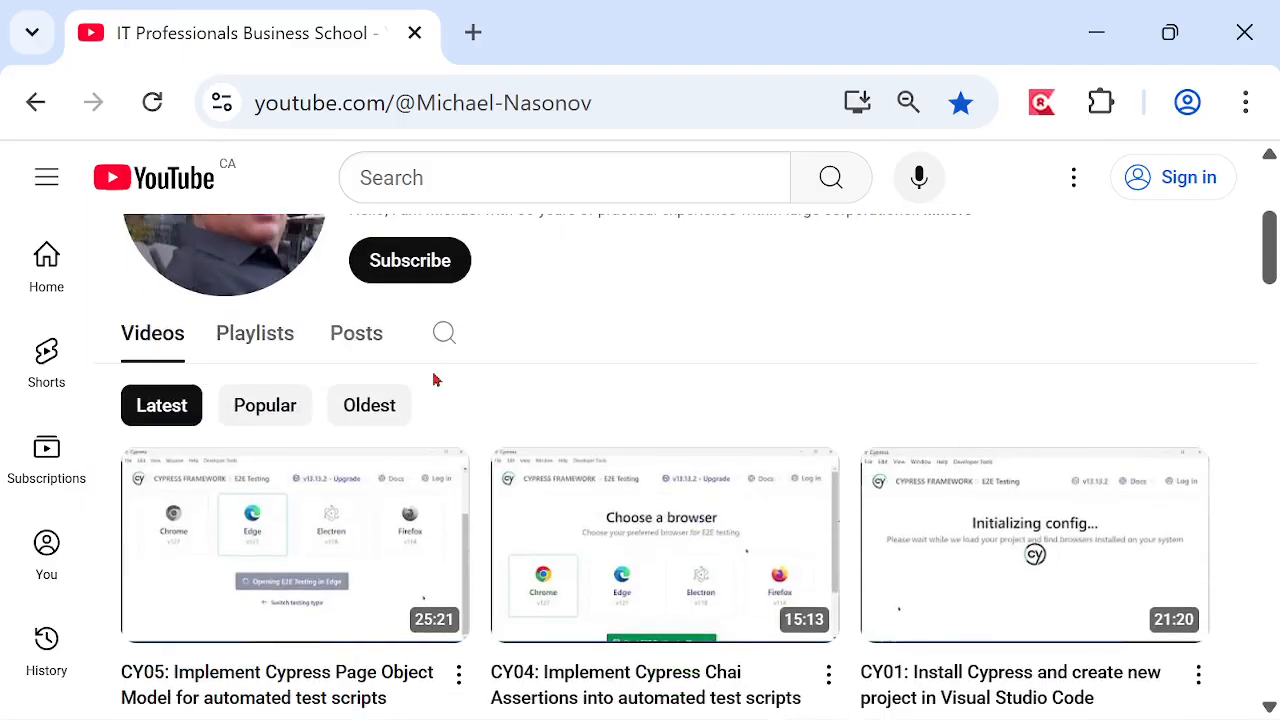
left_click(255, 343)
- Find the channel's Apache JMeter for Performance Testing playlist, start playing it, and pause its first video
scroll(1126, 509, "down", 5)
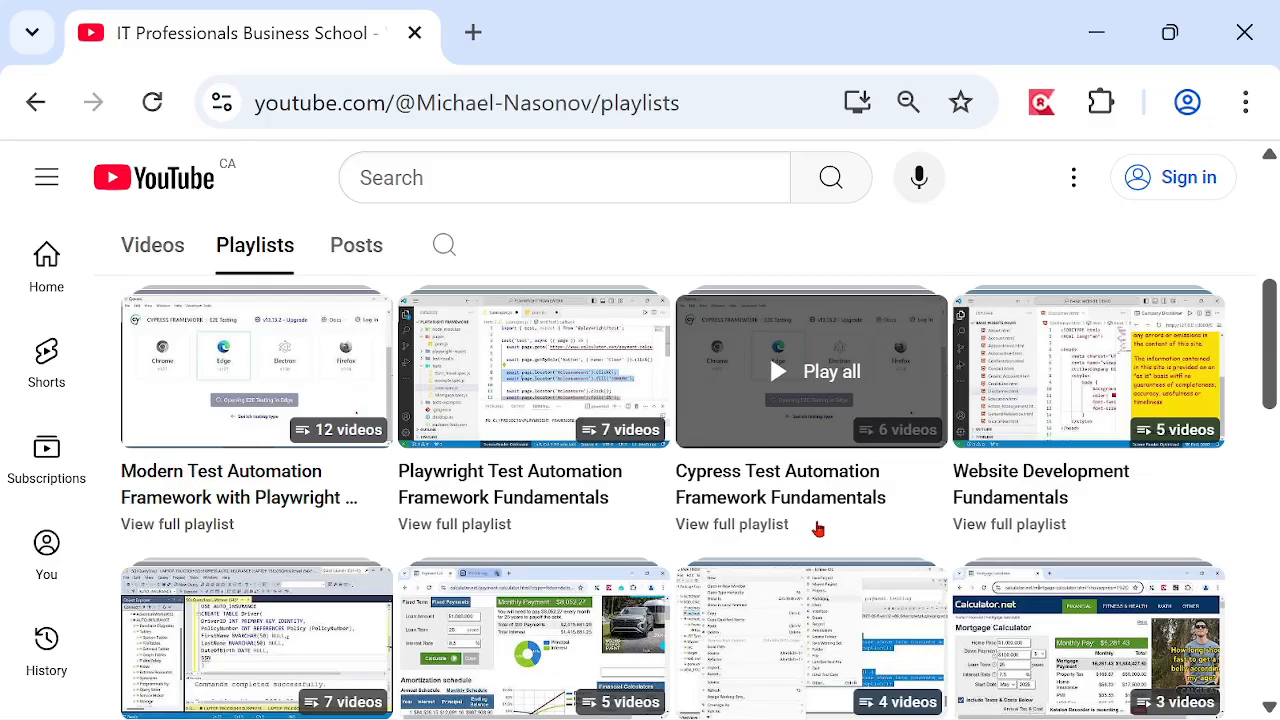
scroll(826, 529, "down", 6)
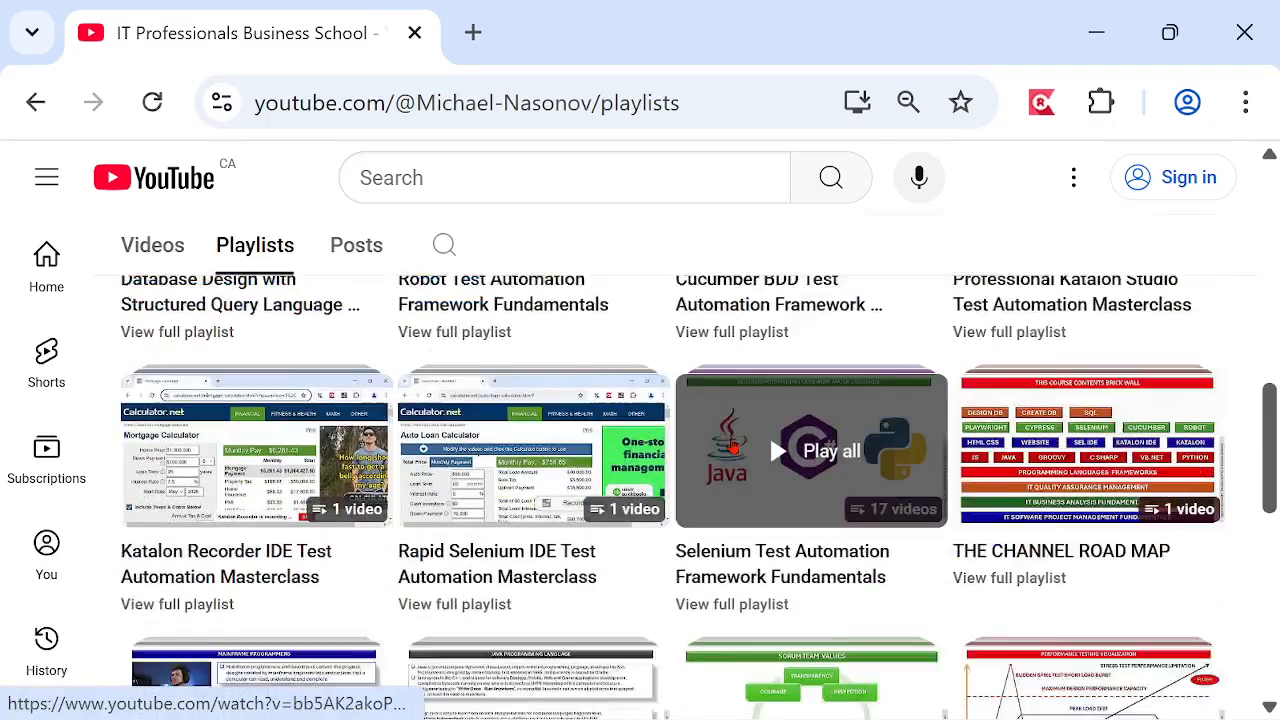
scroll(672, 625, "down", 3)
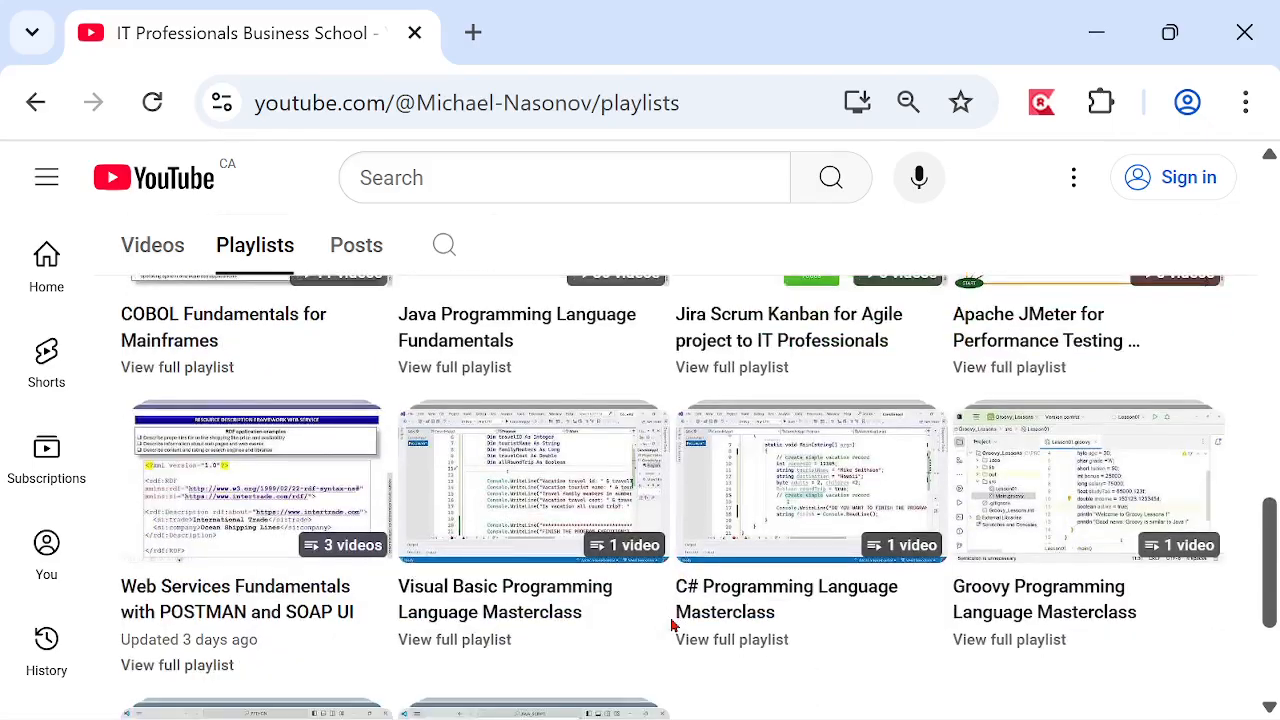
scroll(671, 622, "down", 3)
scroll(757, 554, "up", 5)
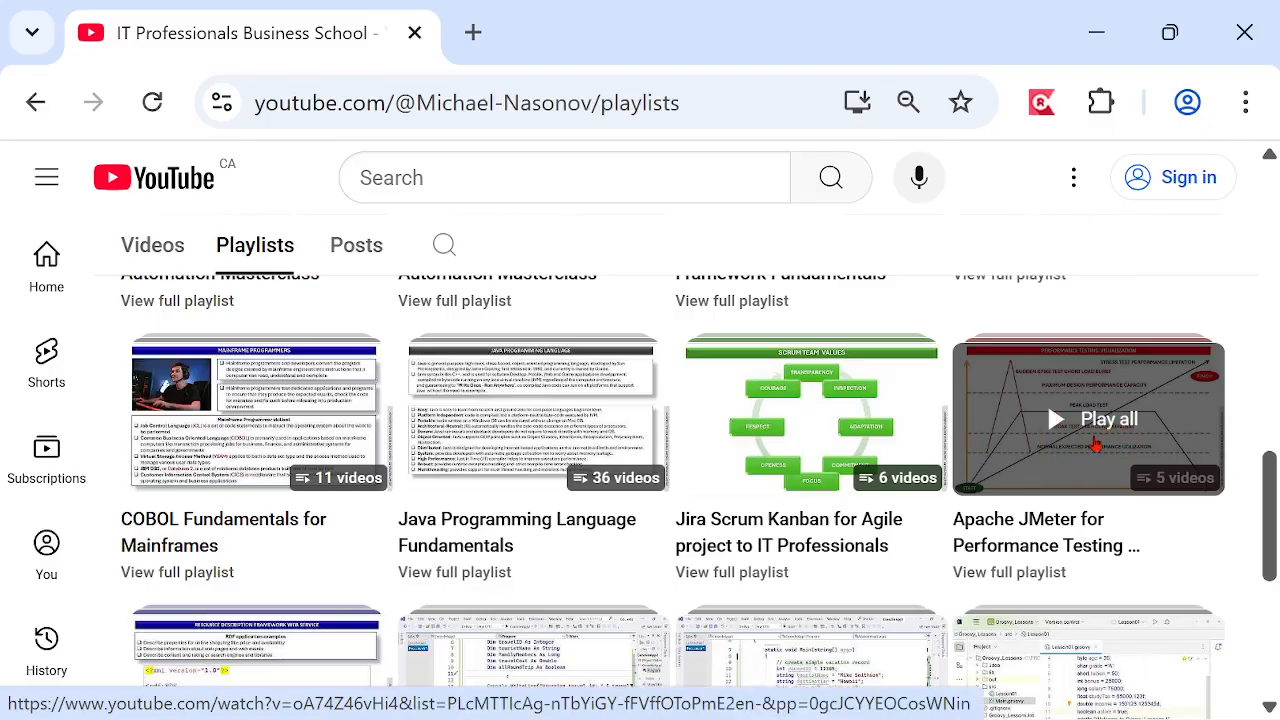
left_click(1091, 437)
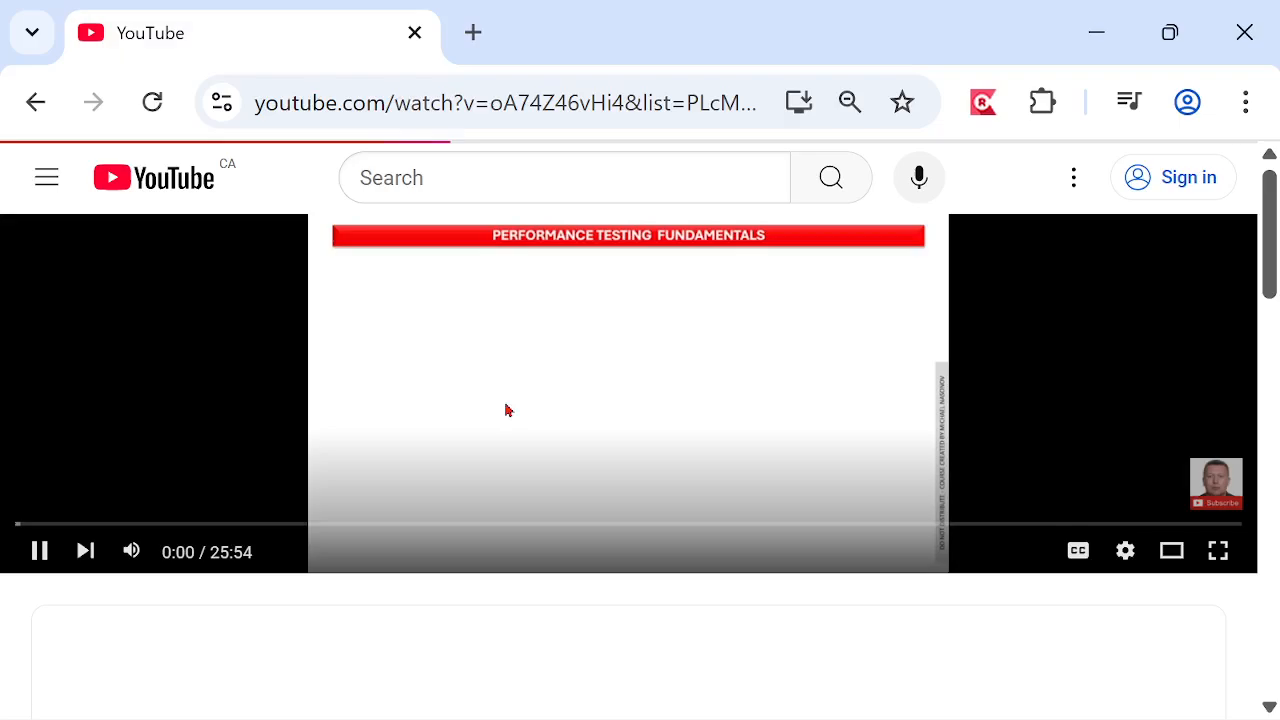
left_click(90, 551)
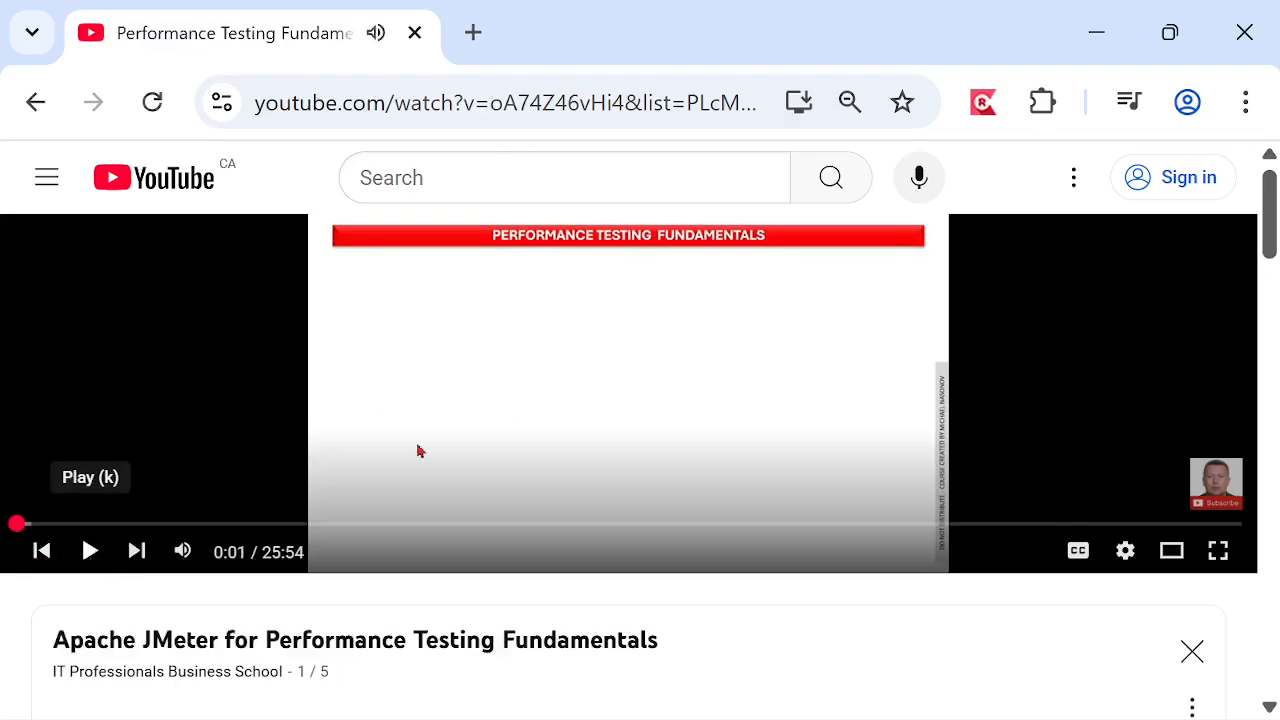
- Review the list of videos in the Apache JMeter for Performance Testing Fundamentals playlist
left_click_drag(1268, 240, 1275, 306)
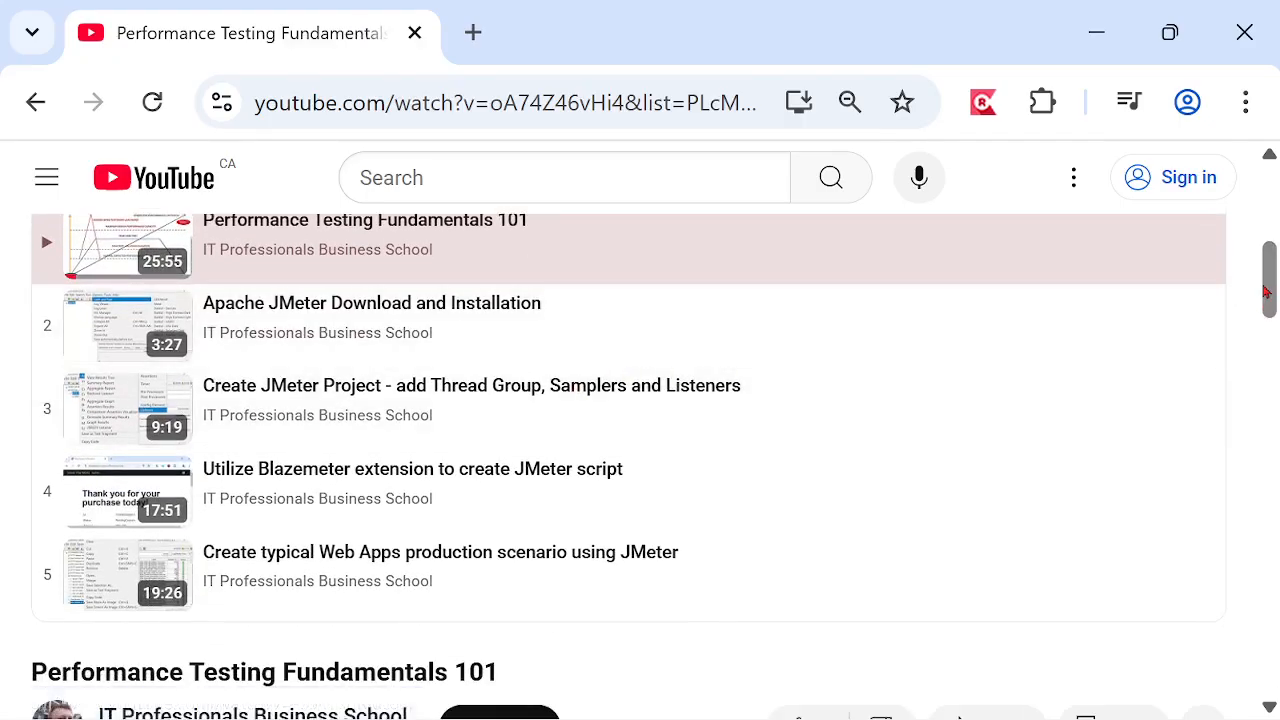
left_click_drag(1266, 287, 1274, 268)
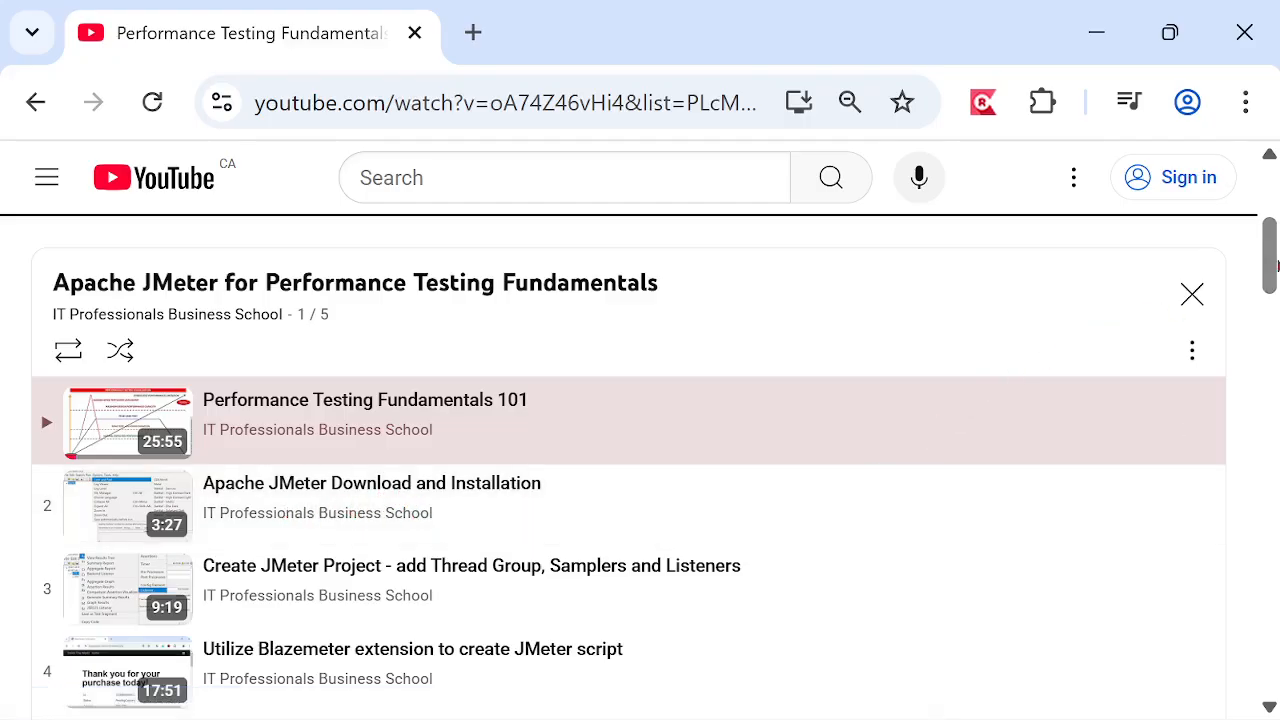
scroll(1270, 265, "down", 2)
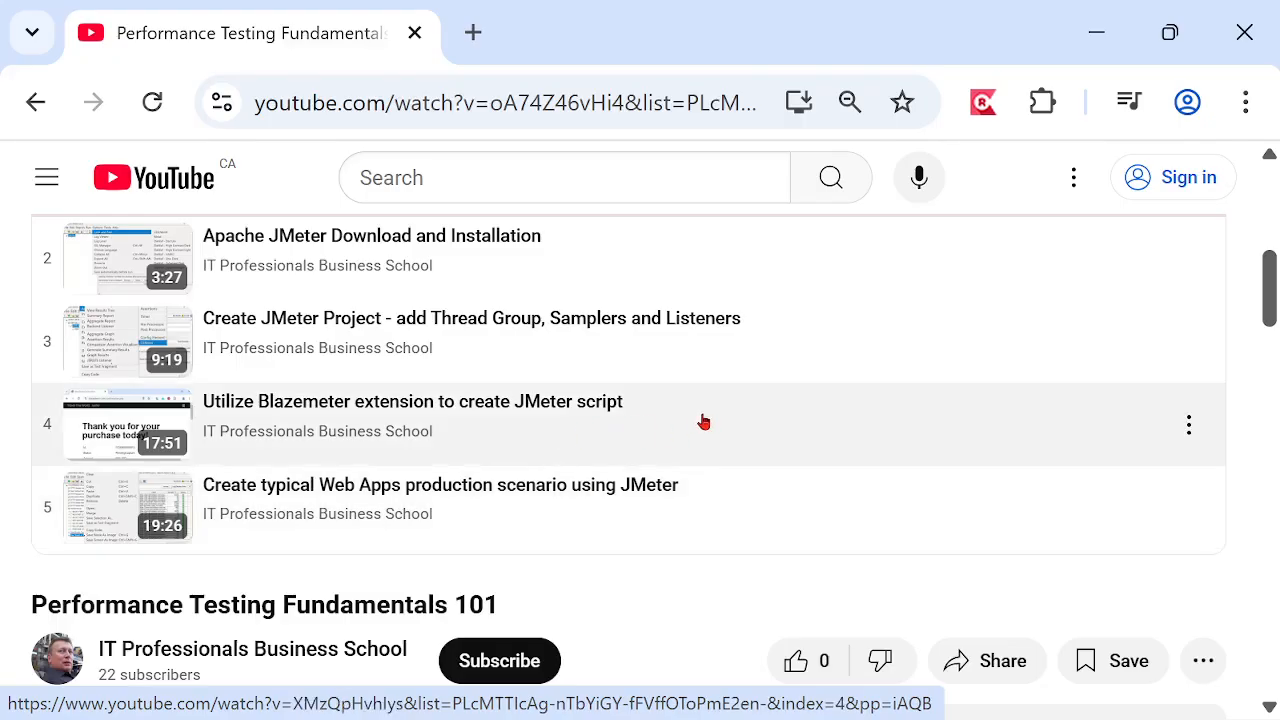
scroll(704, 425, "up", 2)
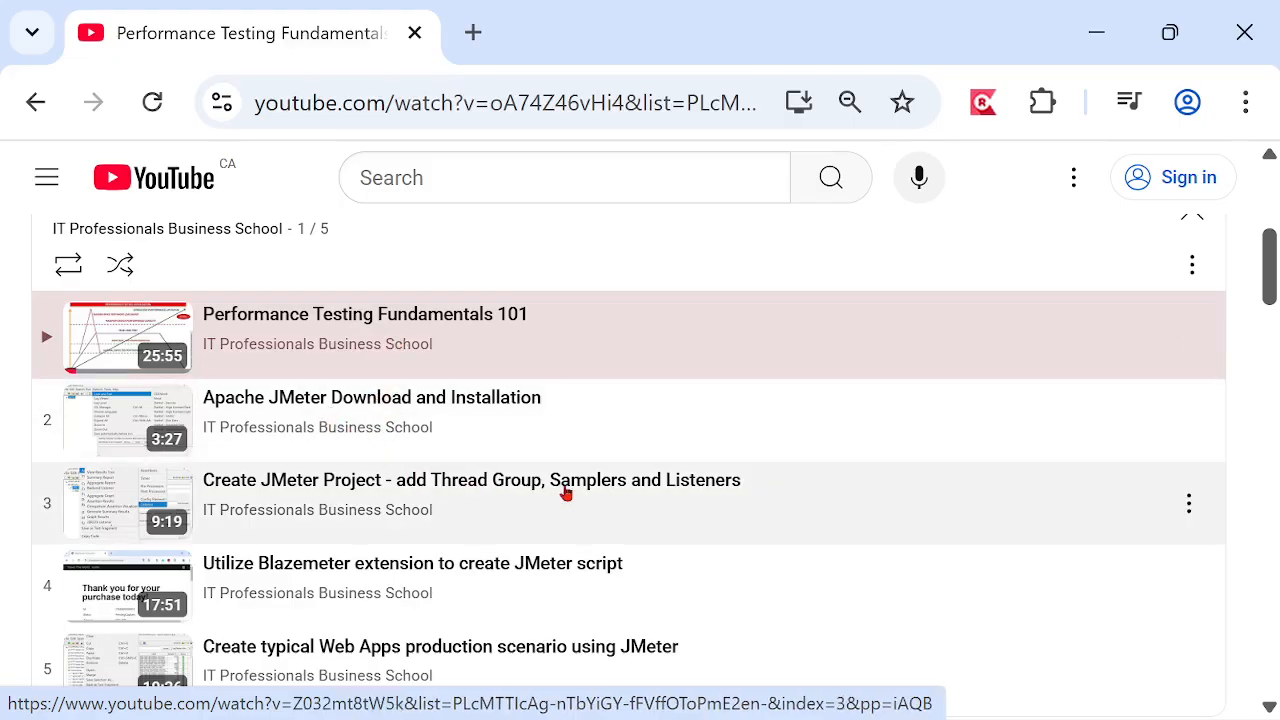
scroll(608, 517, "down", 2)
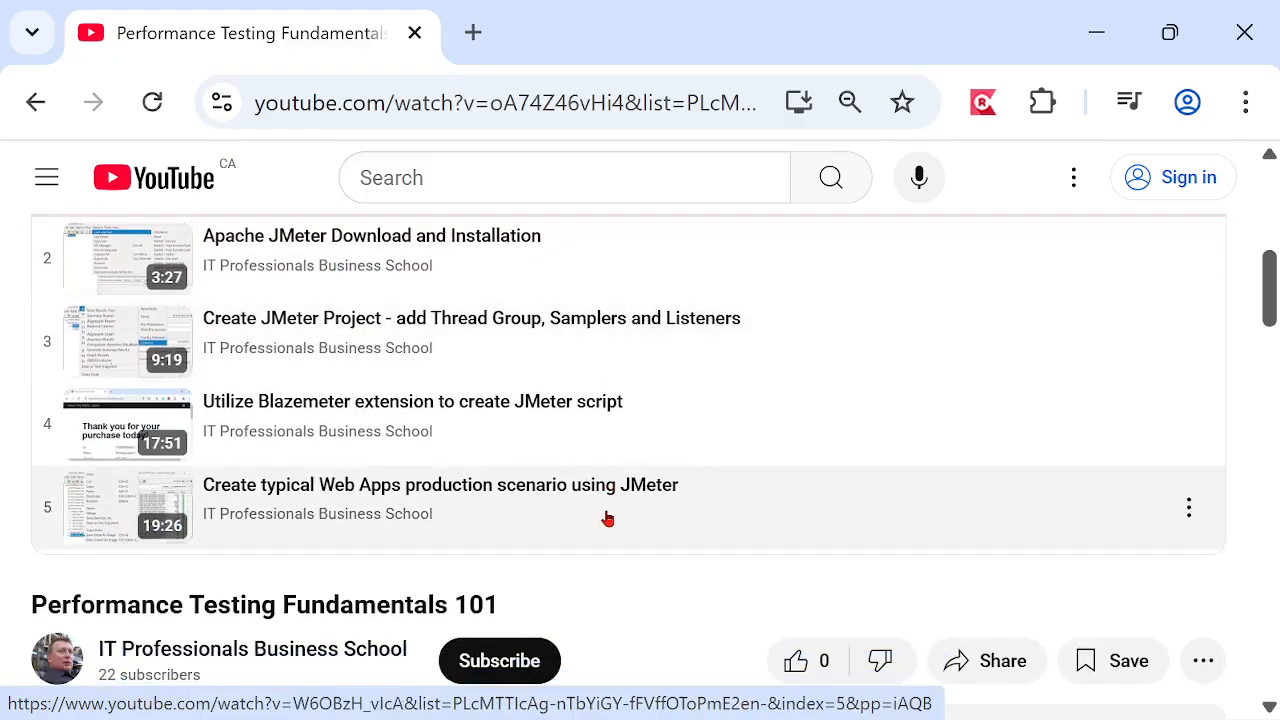